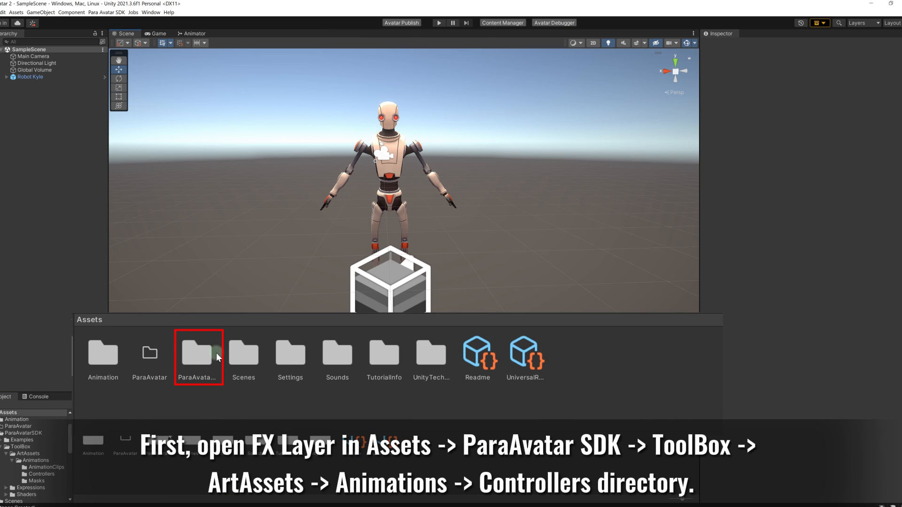
# Open the FXLayer animator controller in Assets/ParaAvatarSDK/ToolBox/ArtAssets/Animations/Controllers
pyautogui.doubleClick(201, 374)
pyautogui.doubleClick(151, 355)
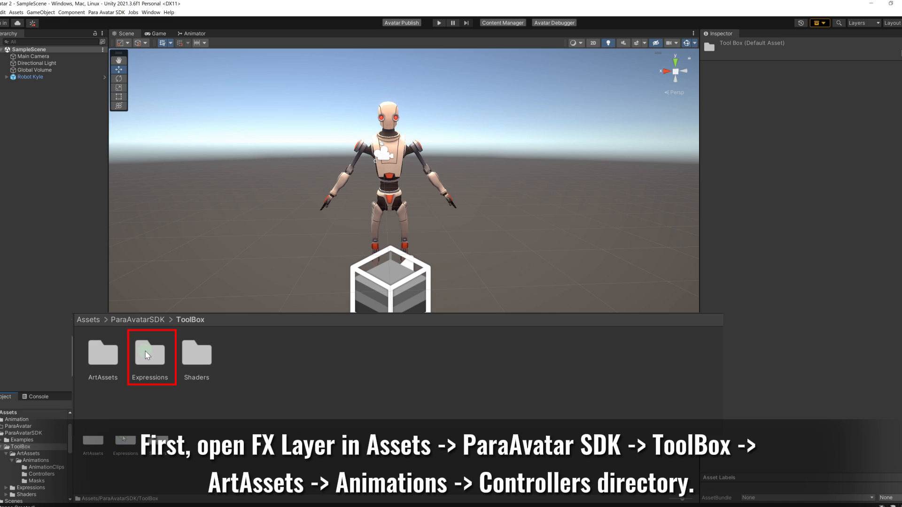
pyautogui.doubleClick(94, 353)
pyautogui.doubleClick(103, 355)
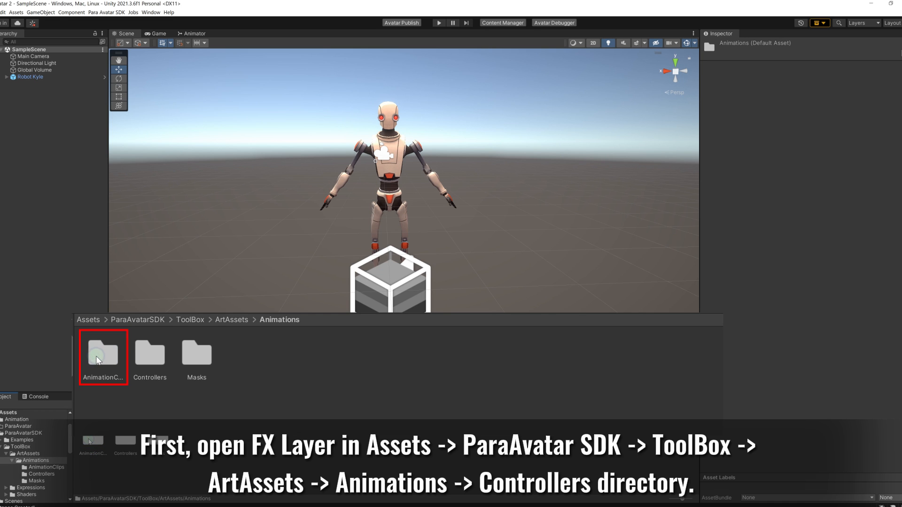
pyautogui.doubleClick(125, 439)
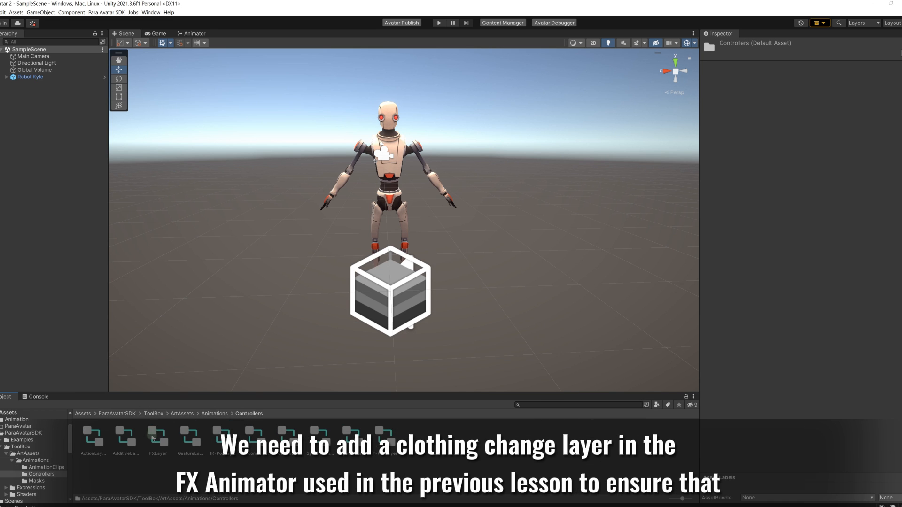
pyautogui.click(158, 440)
pyautogui.doubleClick(159, 441)
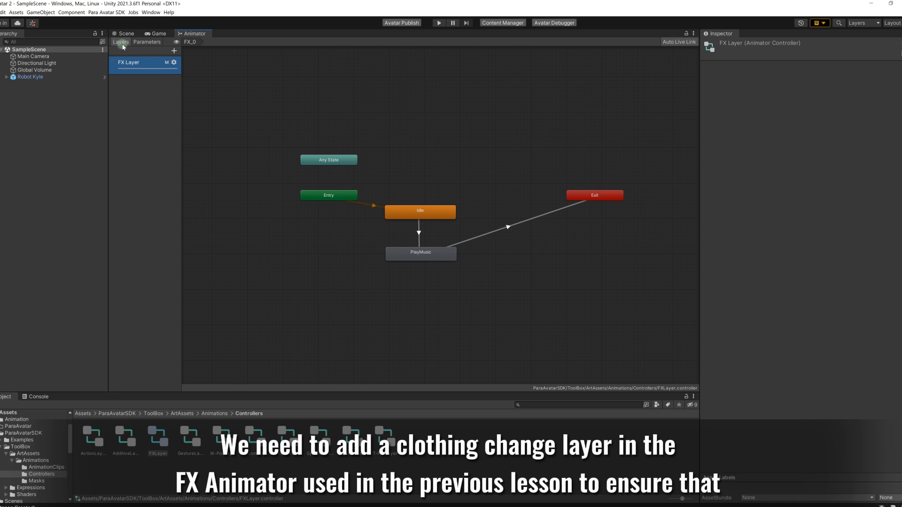
# Add a layer named Cloth to the controller and create the states ClothIdle and Cloth0 in it
pyautogui.click(174, 51)
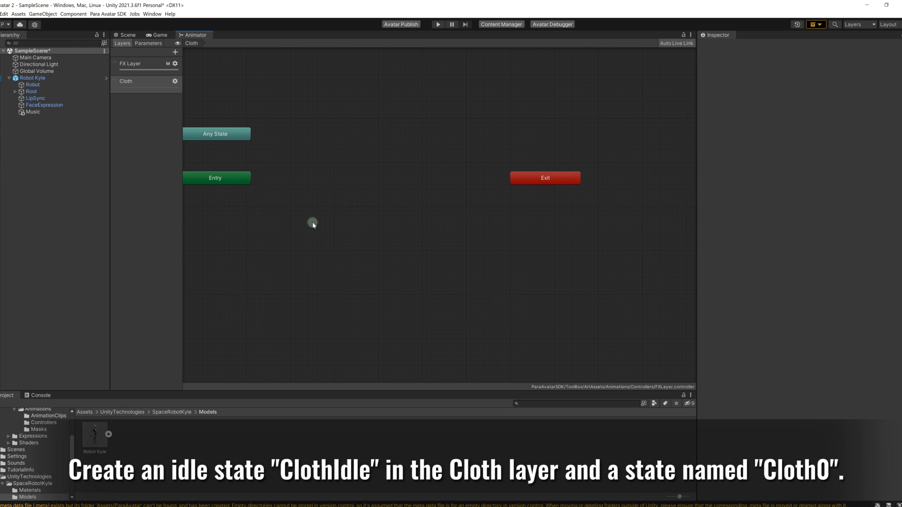
pyautogui.rightClick(301, 236)
pyautogui.click(407, 245)
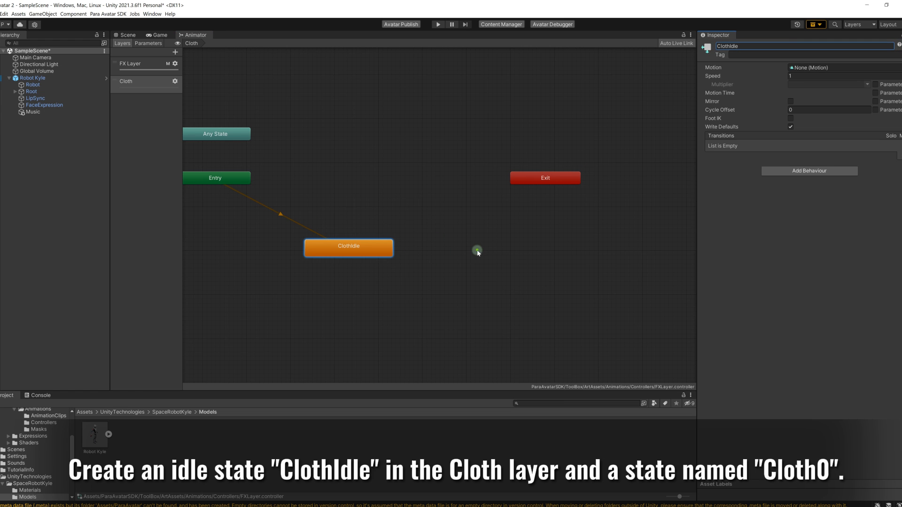
pyautogui.rightClick(477, 252)
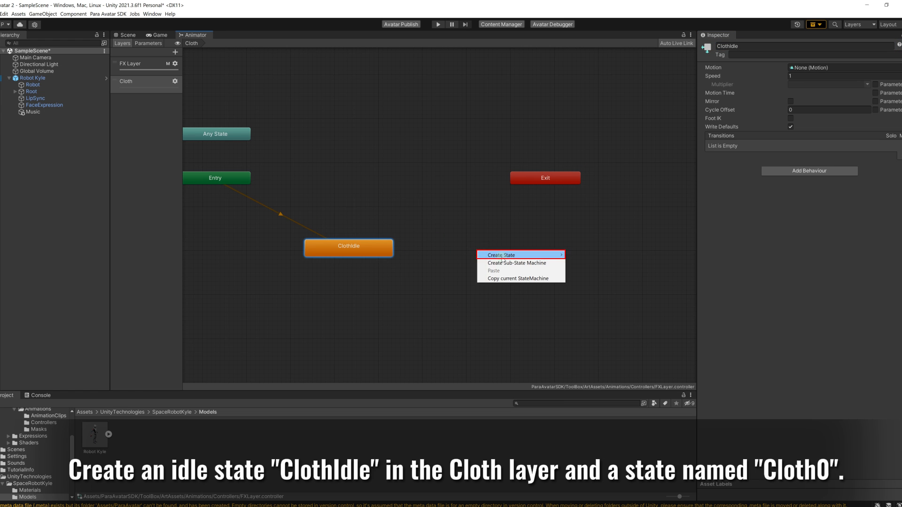
pyautogui.moveTo(502, 256)
pyautogui.click(605, 255)
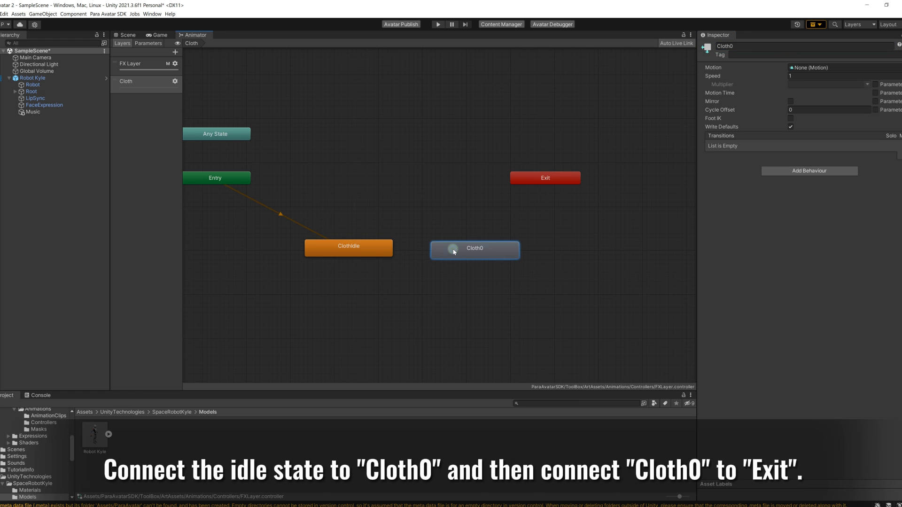
# Make a transition from ClothIdle to Cloth0 and another from Cloth0 to Exit
pyautogui.rightClick(382, 247)
pyautogui.click(399, 252)
pyautogui.click(442, 250)
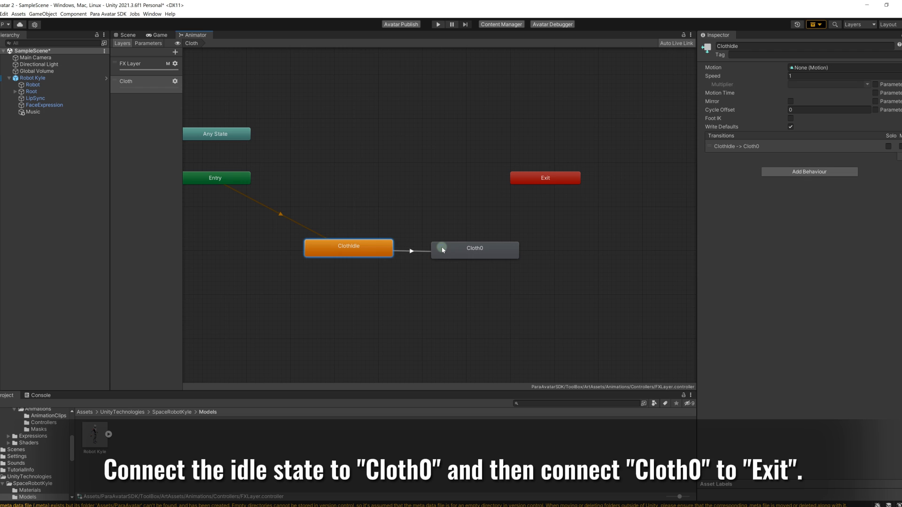
pyautogui.rightClick(442, 247)
pyautogui.click(470, 252)
pyautogui.click(539, 189)
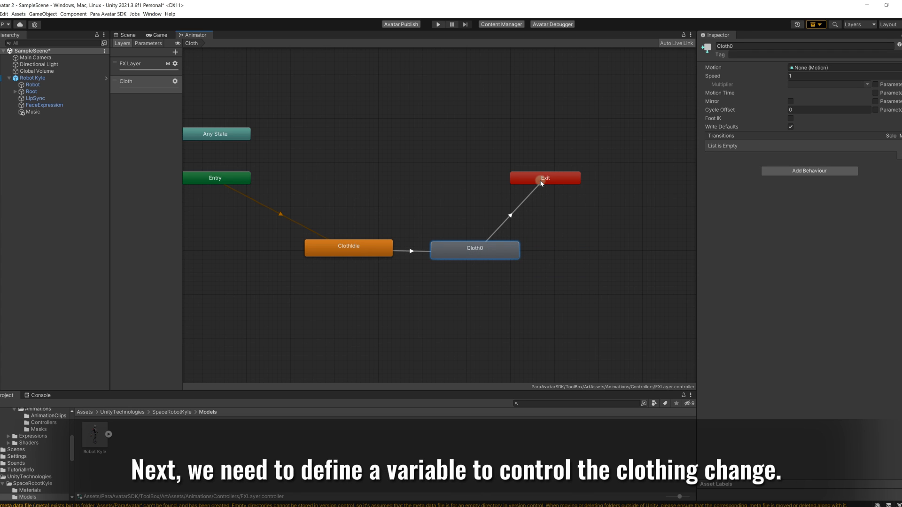
pyautogui.click(540, 181)
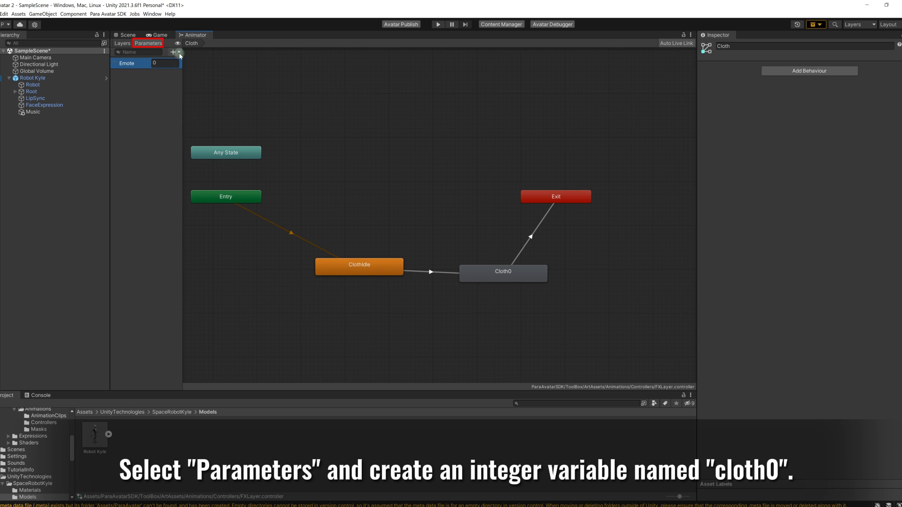
# Create an integer animator parameter named cloth0
pyautogui.click(174, 52)
pyautogui.click(182, 69)
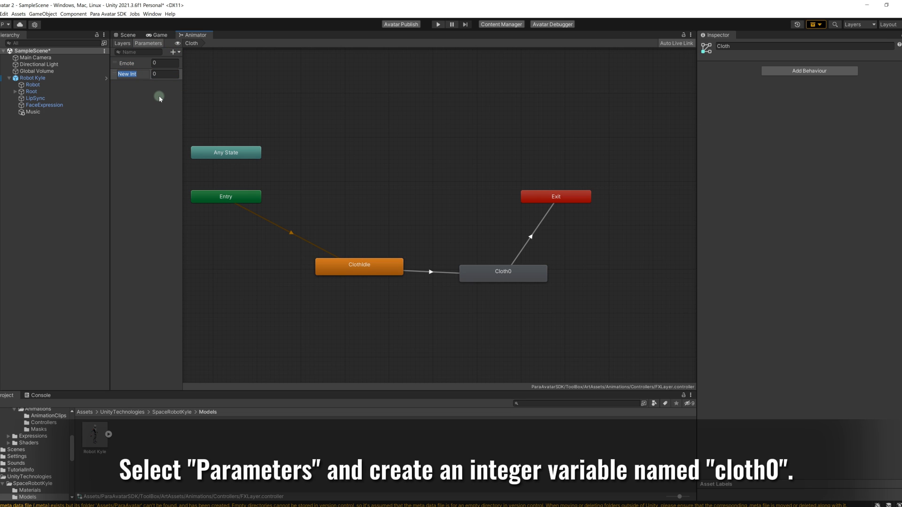
pyautogui.write('cloth0')
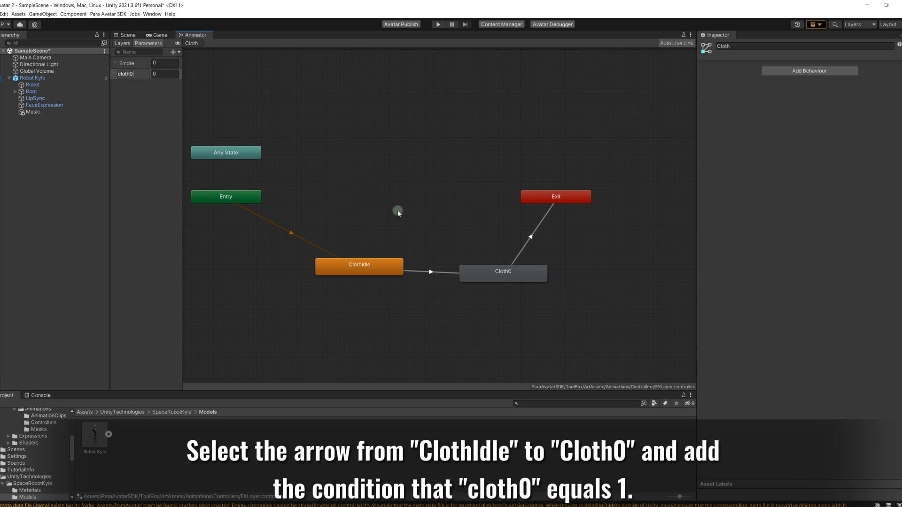
# Add the condition cloth0 Equals 1 to the transition from ClothIdle to Cloth0
pyautogui.click(429, 272)
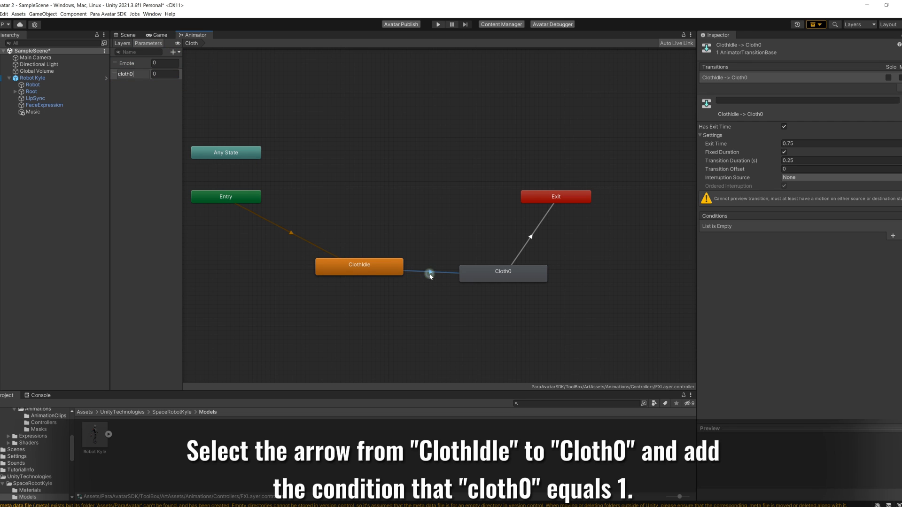
pyautogui.click(893, 236)
pyautogui.click(757, 226)
pyautogui.click(756, 259)
pyautogui.click(850, 226)
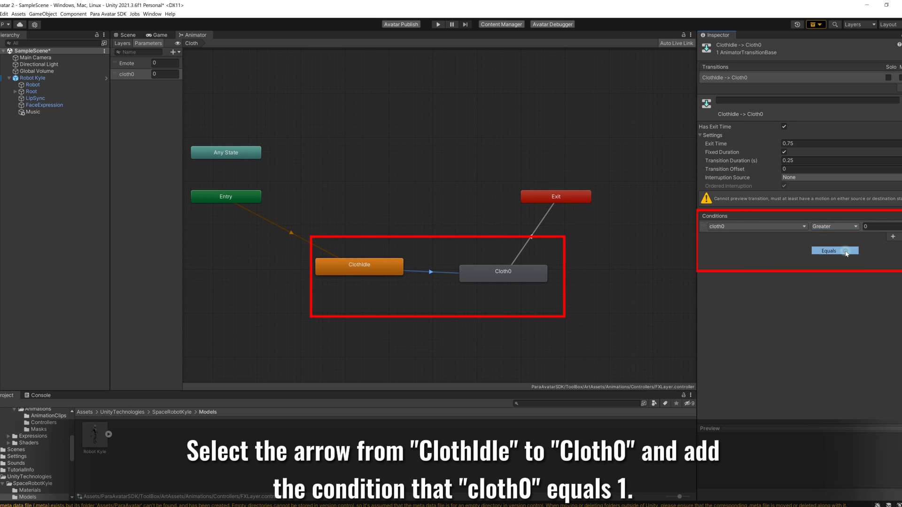
pyautogui.click(846, 252)
pyautogui.click(875, 226)
pyautogui.press('Return')
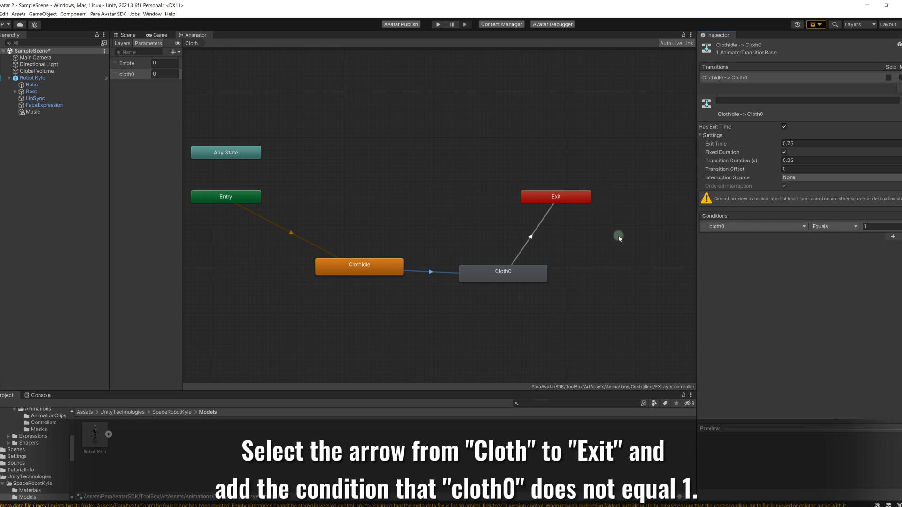
# Add the condition cloth0 NotEqual 1 to the transition from Cloth0 to Exit
pyautogui.click(529, 239)
pyautogui.click(892, 236)
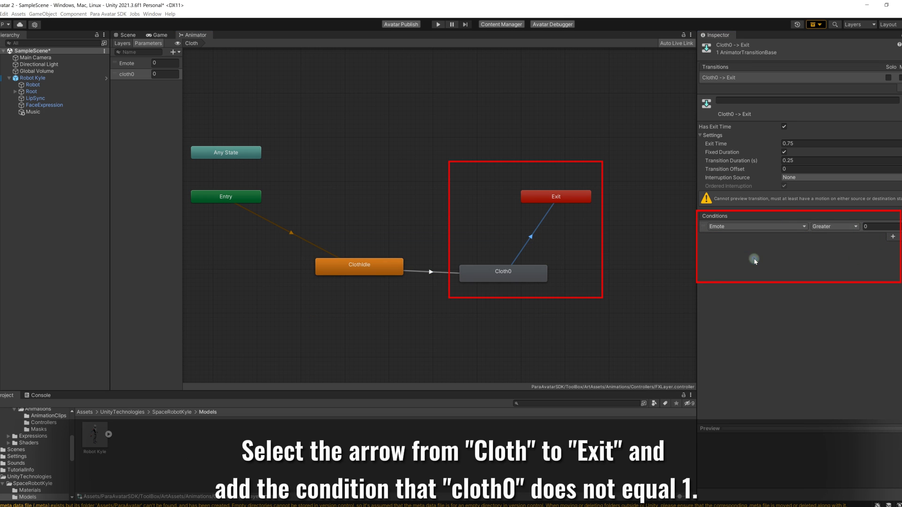
pyautogui.click(834, 226)
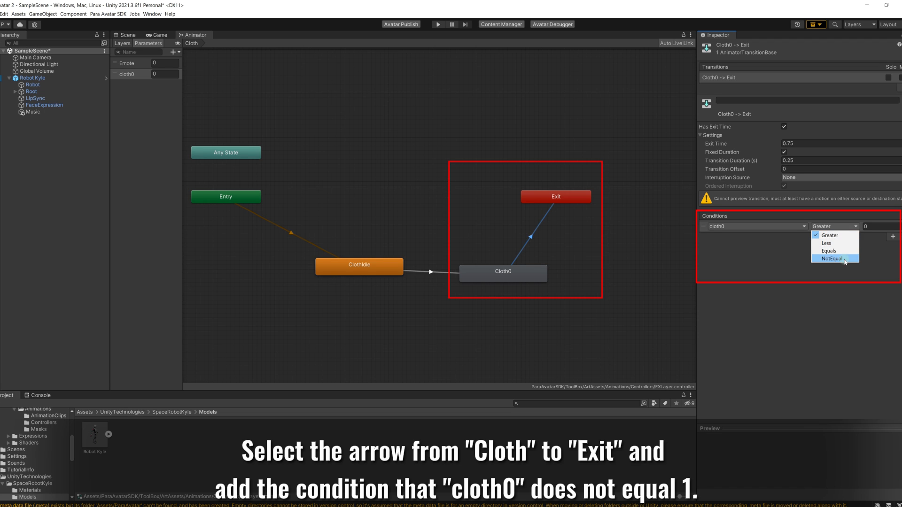
pyautogui.click(843, 259)
pyautogui.click(893, 226)
pyautogui.write('1')
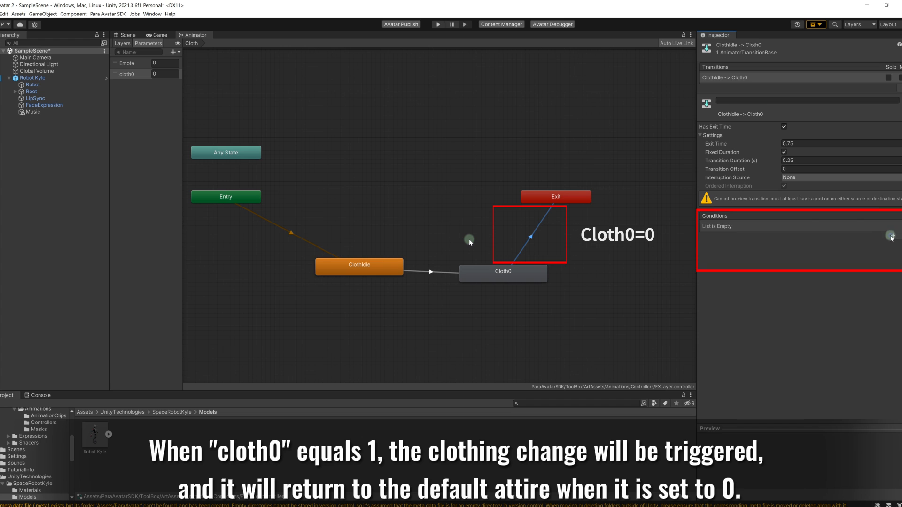
pyautogui.click(892, 237)
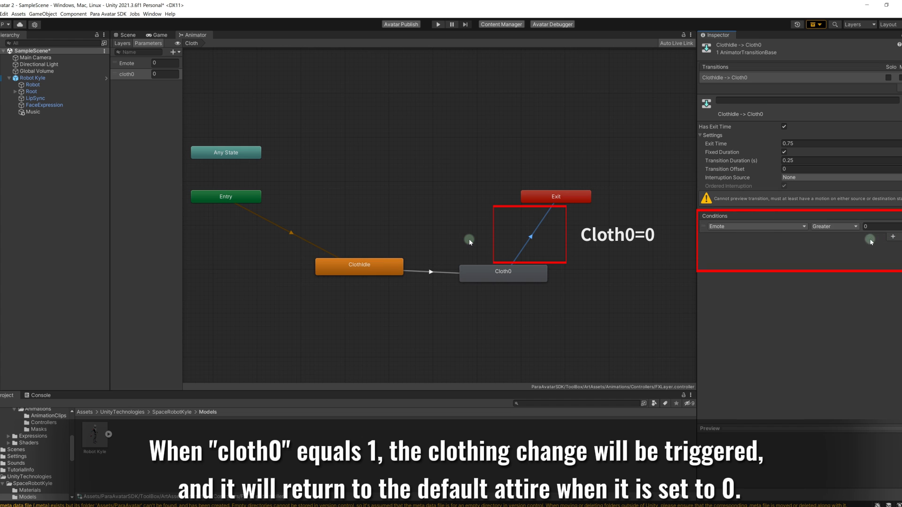
pyautogui.click(761, 226)
pyautogui.click(757, 263)
pyautogui.click(845, 226)
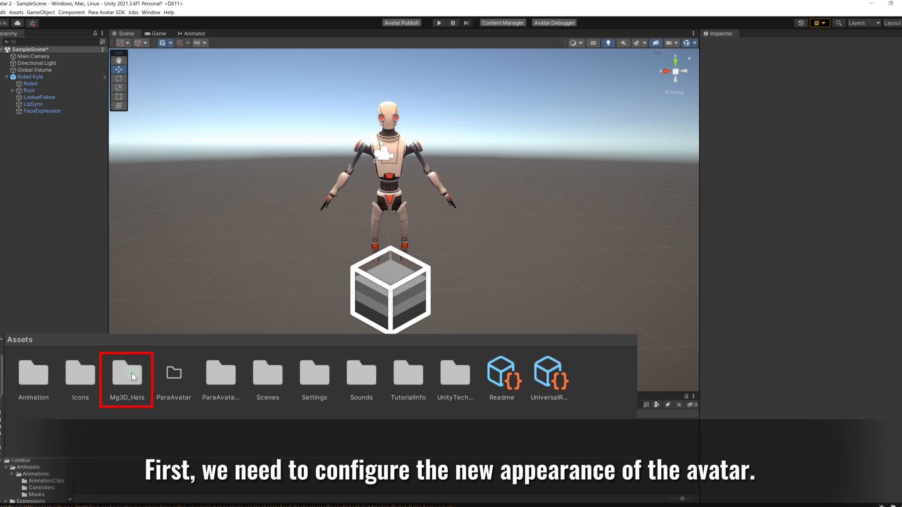
# Place the MagicianHat model from the Mg3D_Hats folder under Robot Kyle's Head object, inside Root, Ribs and Neck
pyautogui.doubleClick(131, 374)
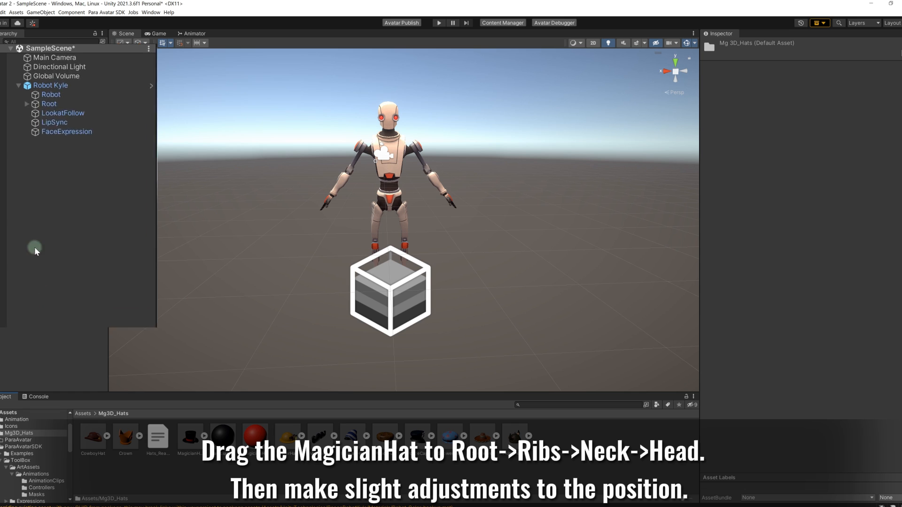
pyautogui.click(13, 91)
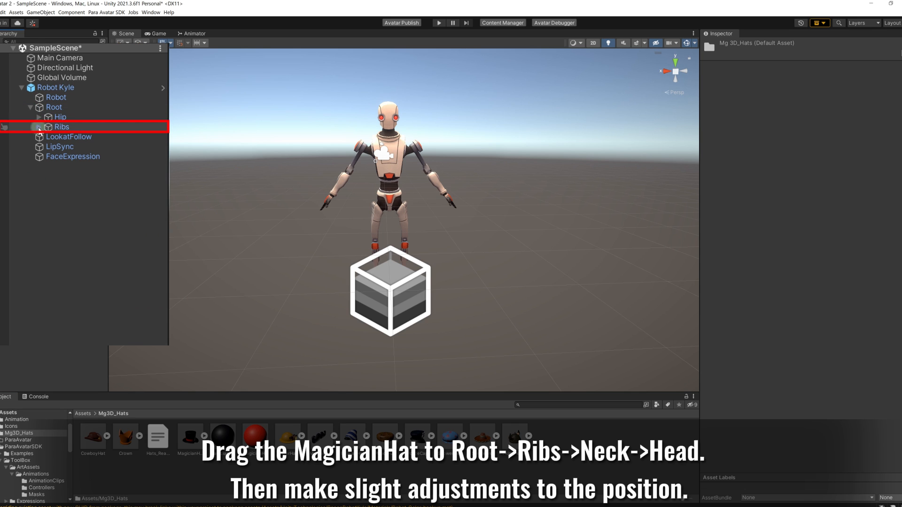
pyautogui.click(39, 127)
pyautogui.click(48, 147)
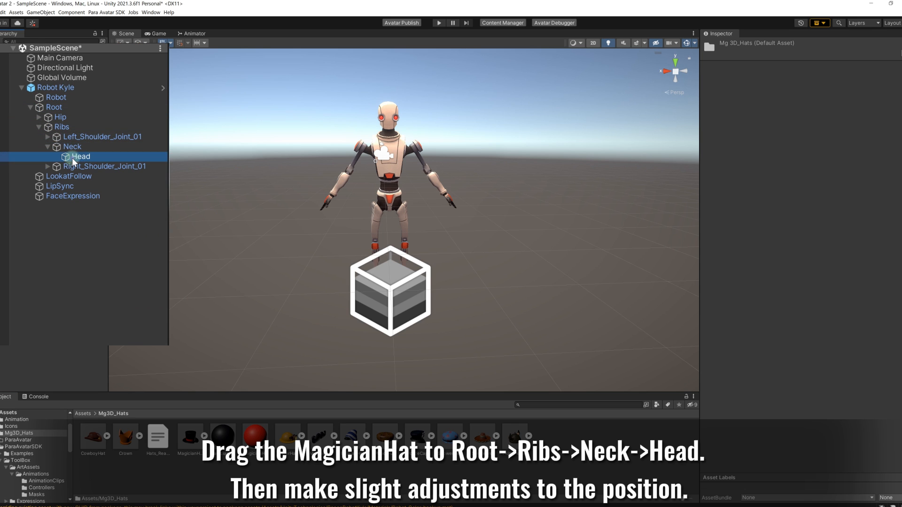
pyautogui.click(48, 125)
pyautogui.moveTo(99, 203); pyautogui.dragTo(75, 126)
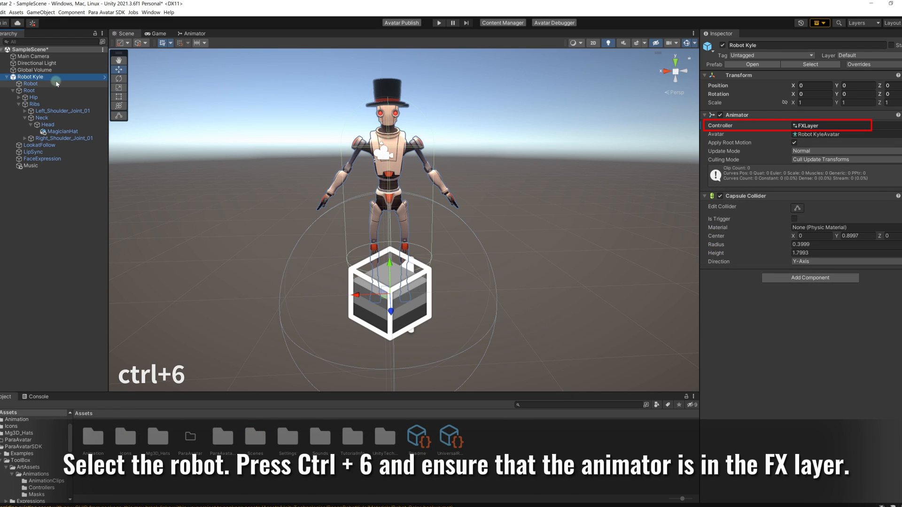
# Create a new animation clip named Cloth0 for Robot Kyle and save it in the Assets/Animation folder
pyautogui.hotkey('ctrl', '6')
pyautogui.click(301, 365)
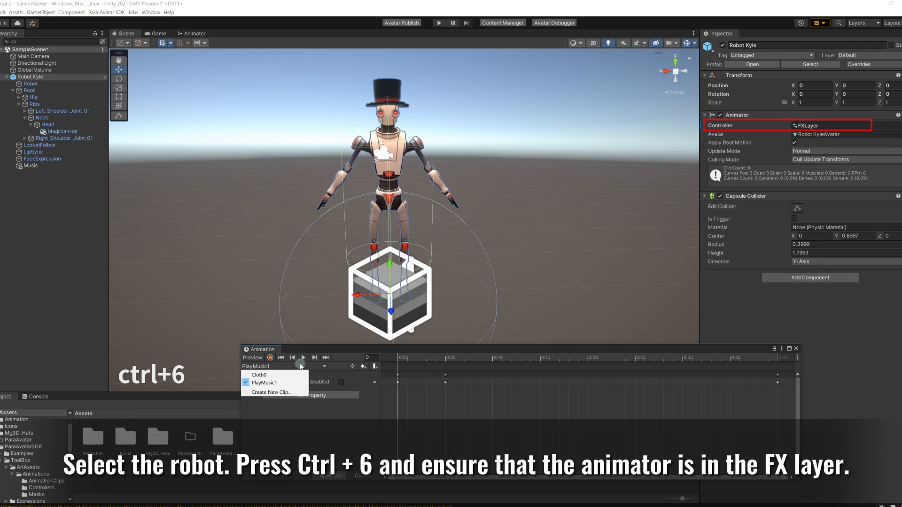
pyautogui.click(270, 392)
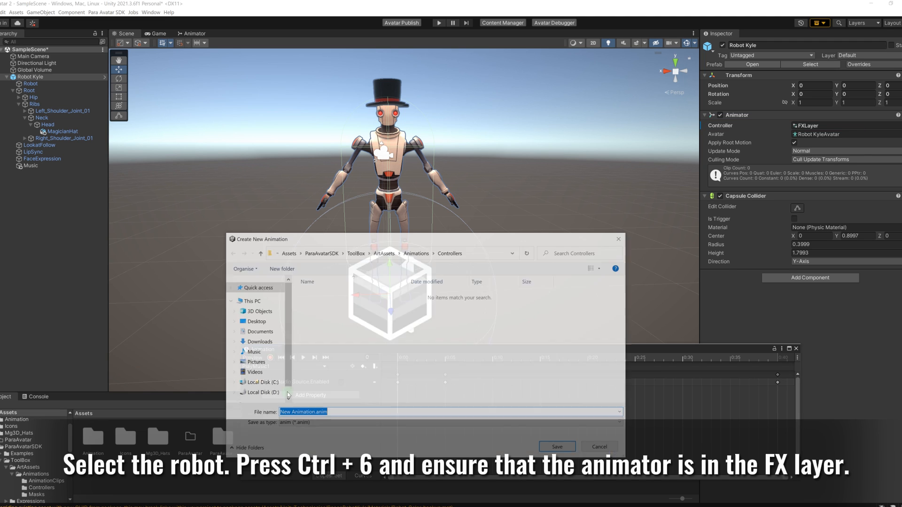
pyautogui.write('Clo')
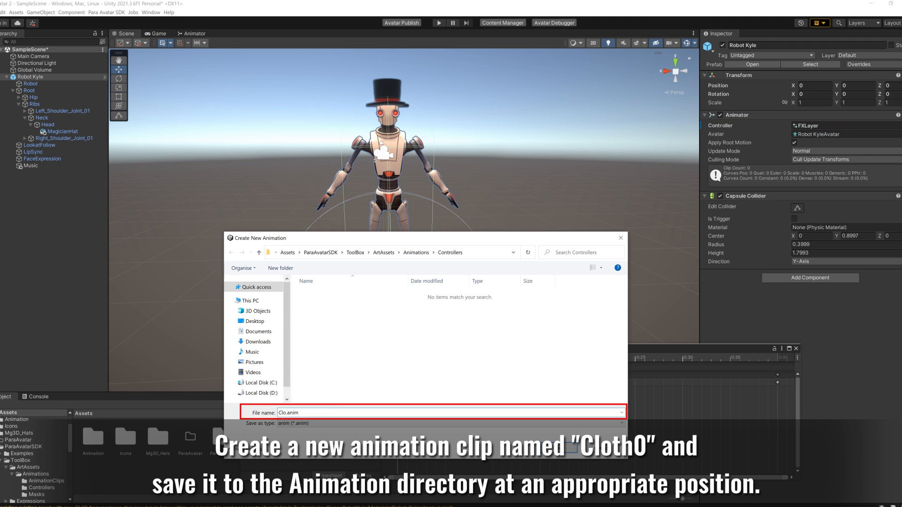
pyautogui.write('th0')
pyautogui.click(287, 253)
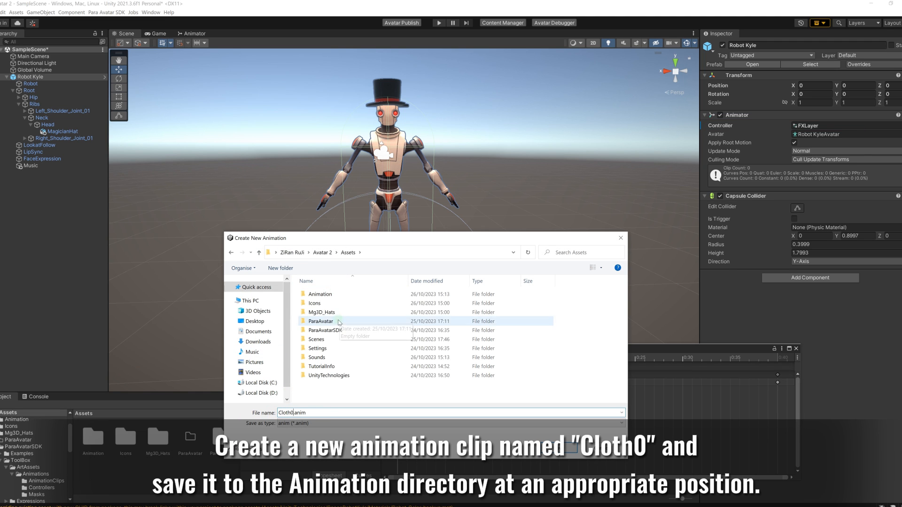
pyautogui.doubleClick(360, 295)
pyautogui.click(557, 449)
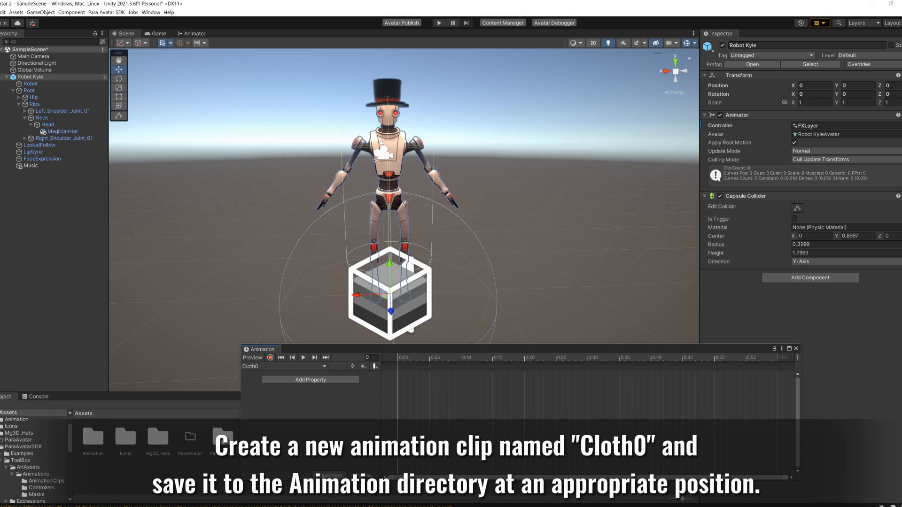
# Start recording the Cloth0 clip and set Element 0 of the Robot mesh's materials to Robot_Color2
pyautogui.click(270, 358)
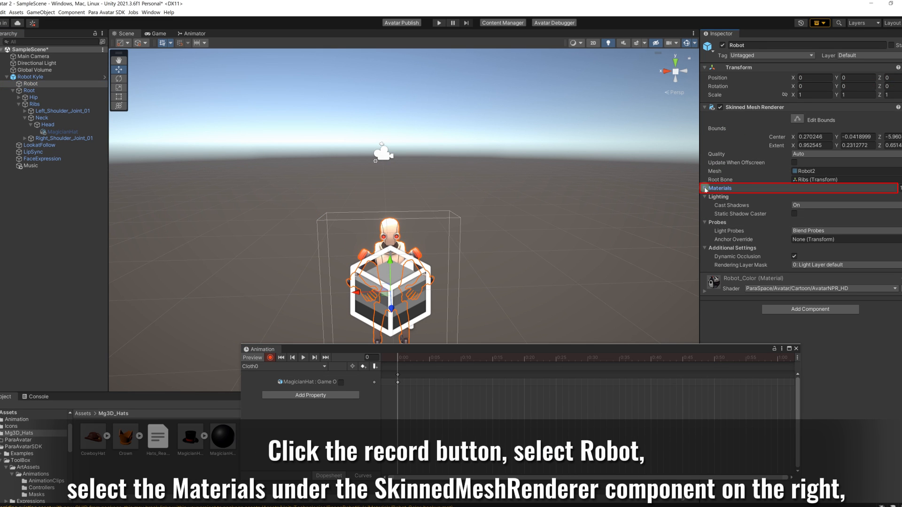
pyautogui.click(705, 188)
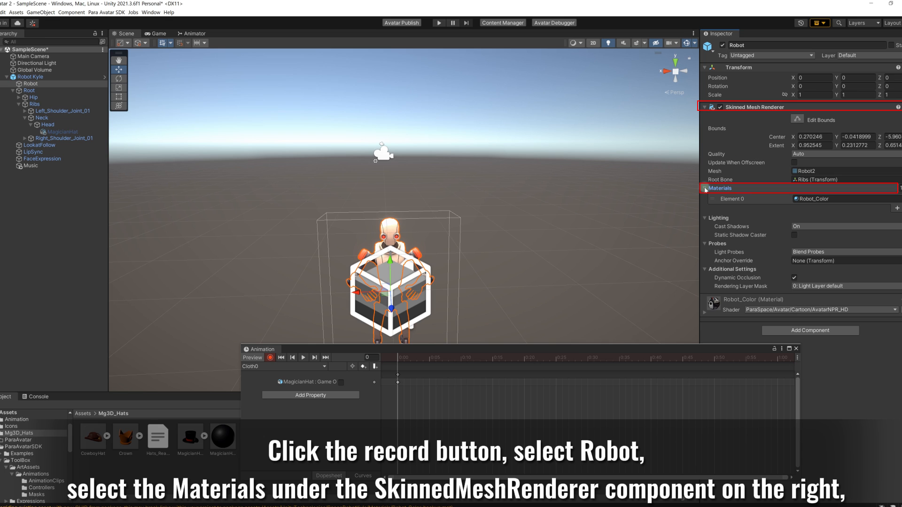
pyautogui.click(896, 181)
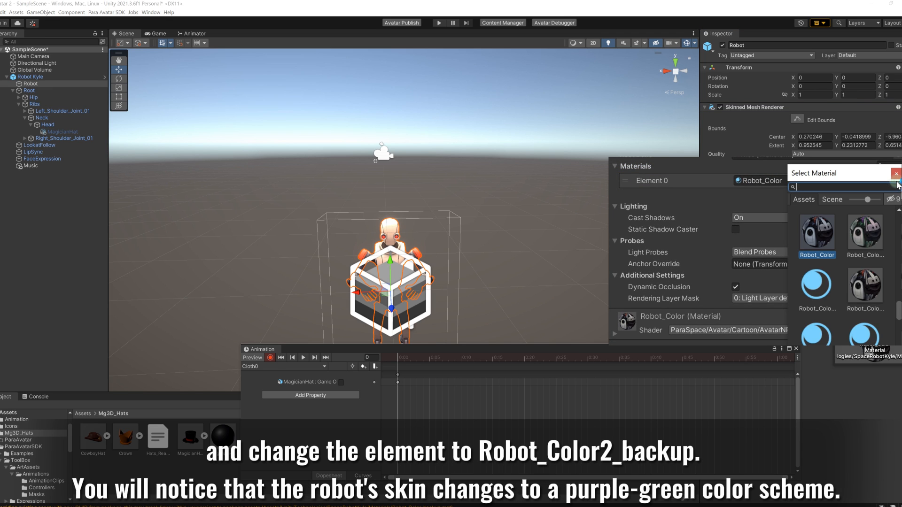
pyautogui.click(866, 226)
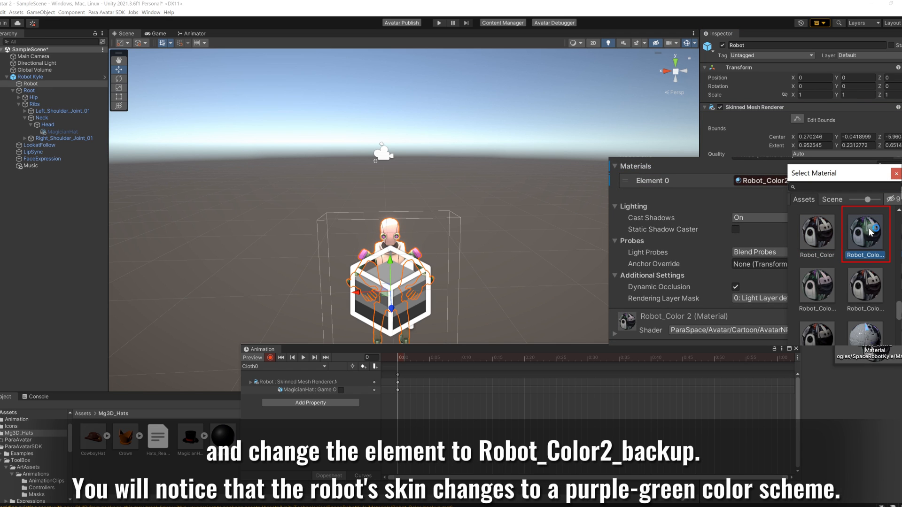
pyautogui.doubleClick(868, 230)
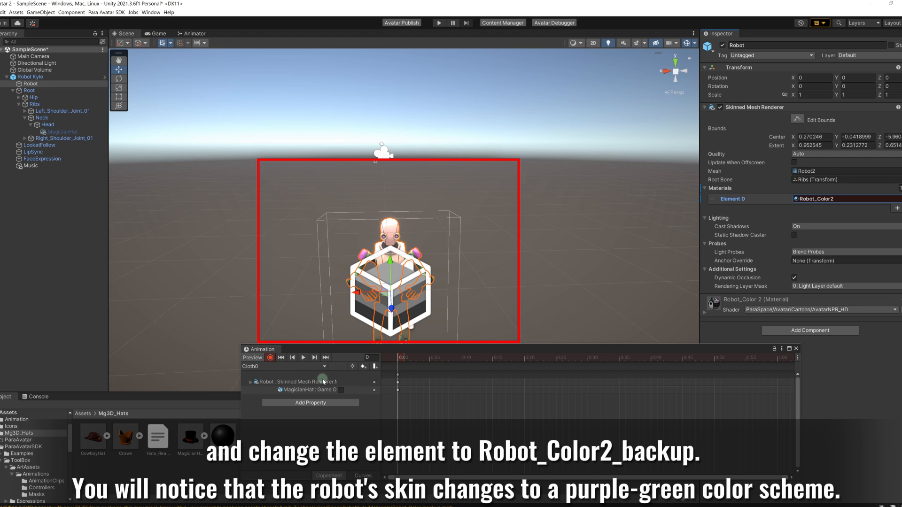
# Toggle the MagicianHat object's active state in the Cloth0 clip recording and exit recording mode
pyautogui.click(71, 132)
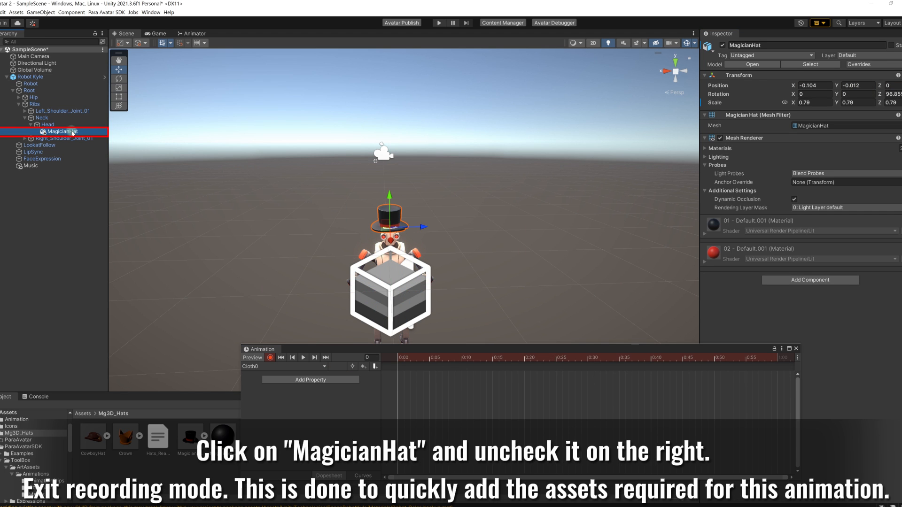
pyautogui.click(722, 45)
pyautogui.click(270, 357)
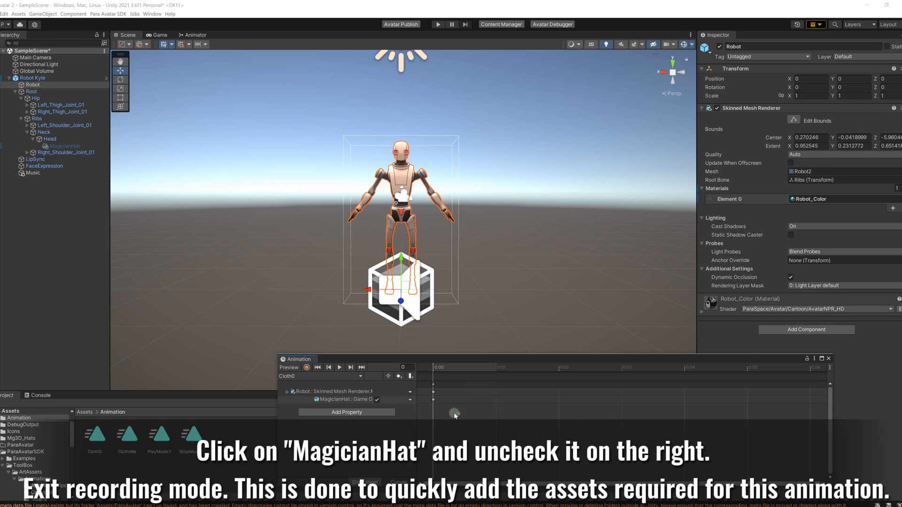
# Record Robot_Color_backup as Element 0 of the Robot mesh's materials in the ClothIdle clip, and stop recording
pyautogui.click(329, 376)
pyautogui.click(340, 395)
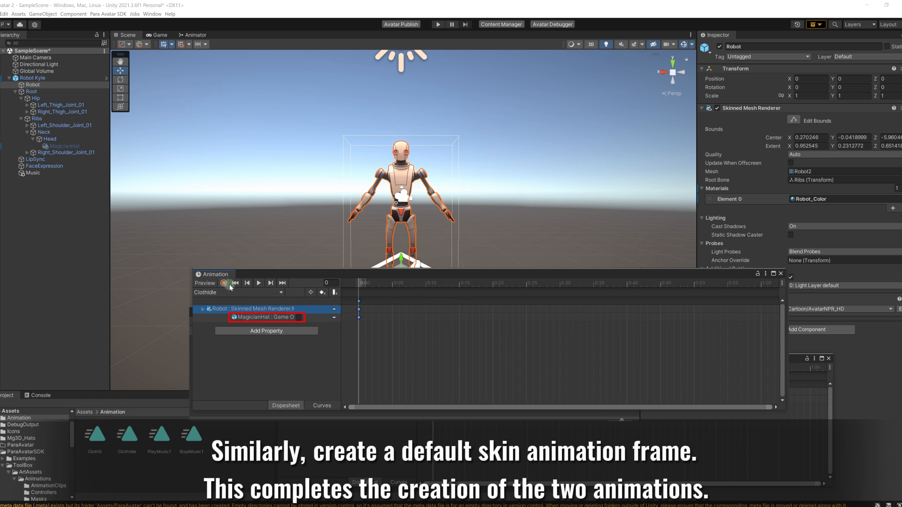
pyautogui.click(866, 199)
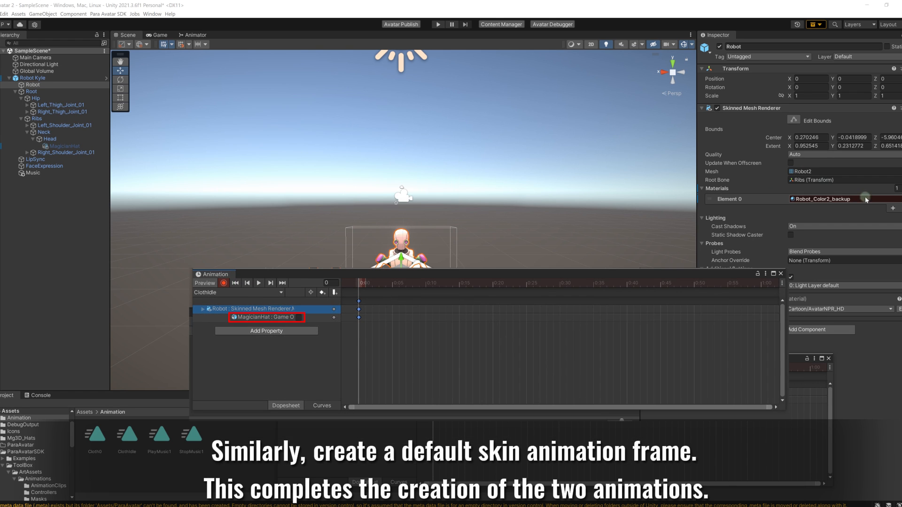
pyautogui.click(900, 199)
pyautogui.doubleClick(886, 228)
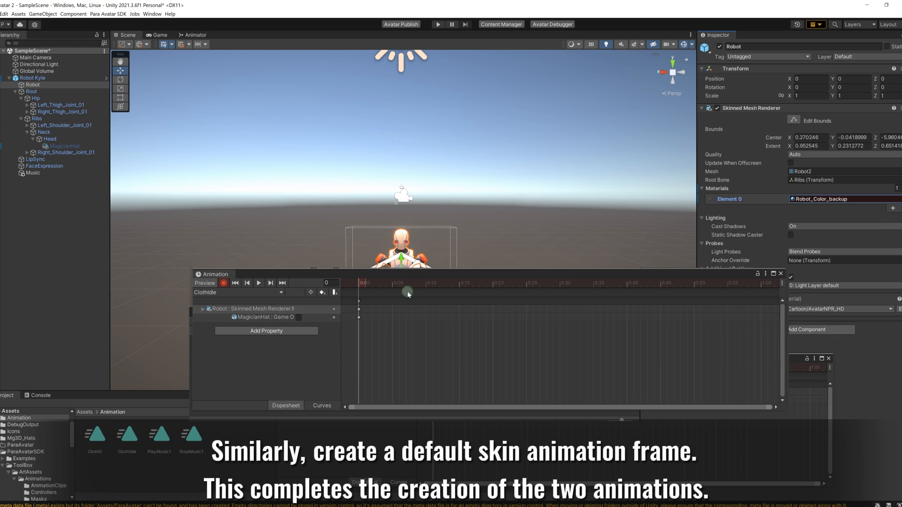
pyautogui.click(223, 284)
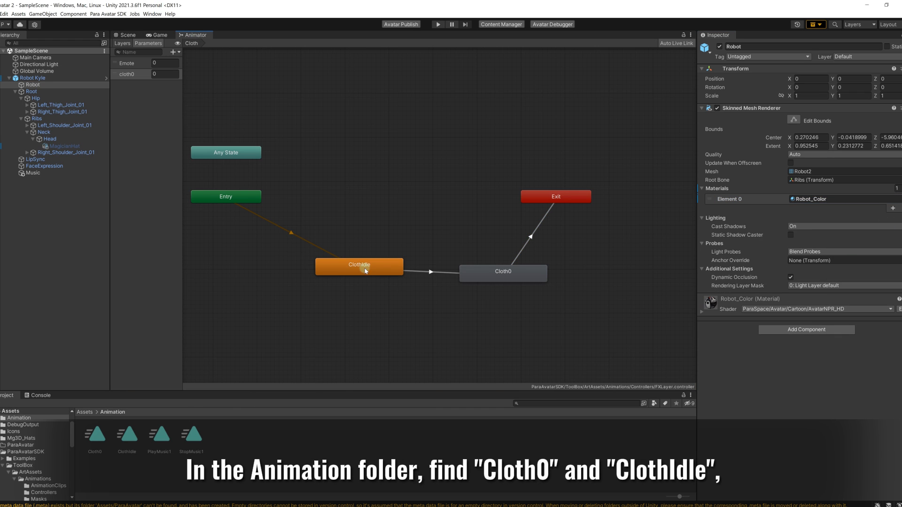
# Assign the Cloth0 and ClothIdle clips as the motions of their matching animator states, and turn off Write Defaults for Cloth0
pyautogui.click(485, 272)
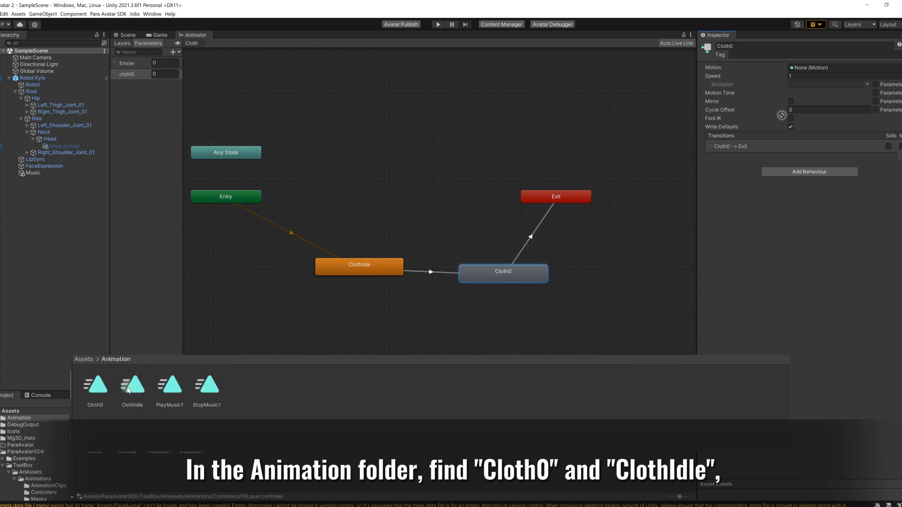
pyautogui.click(350, 263)
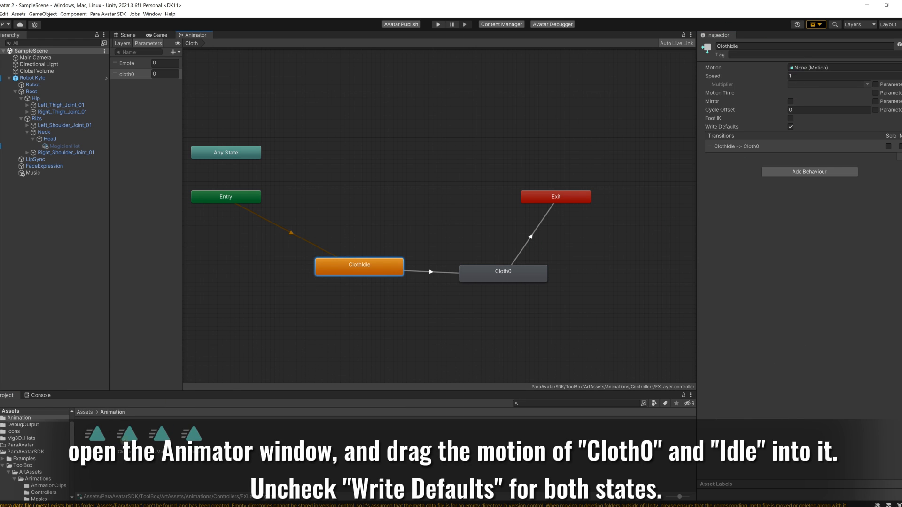
pyautogui.moveTo(125, 439); pyautogui.dragTo(798, 69)
pyautogui.click(524, 269)
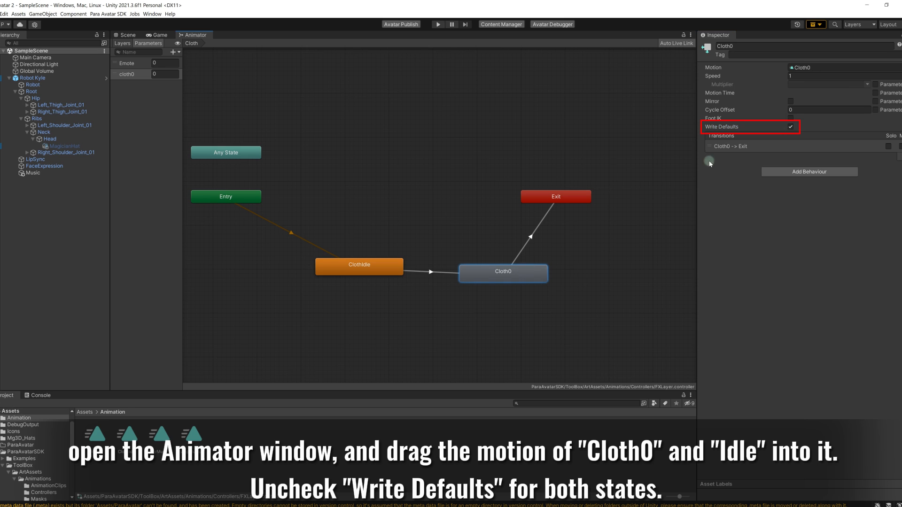
pyautogui.click(790, 127)
# Turn off Has Exit Time for the ClothIdle to Cloth0 transition and set its Transition Duration to 0
pyautogui.click(443, 272)
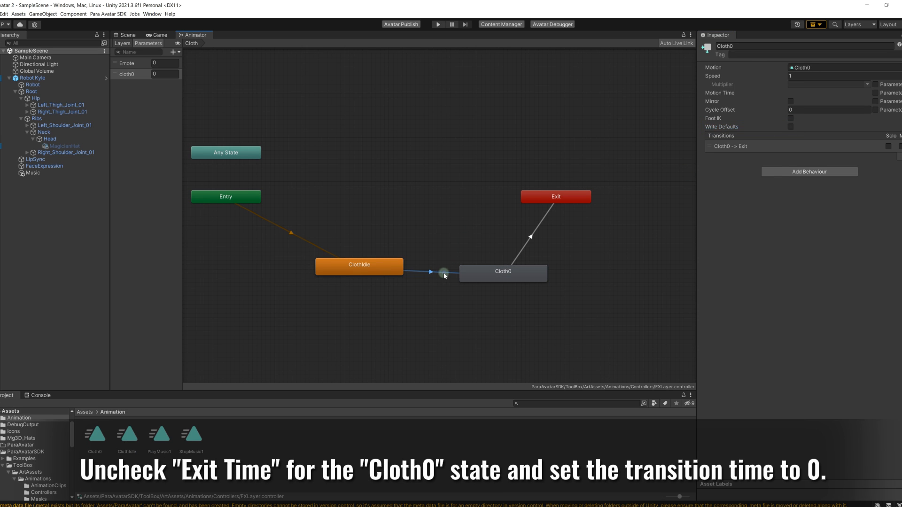
pyautogui.click(782, 128)
pyautogui.click(801, 160)
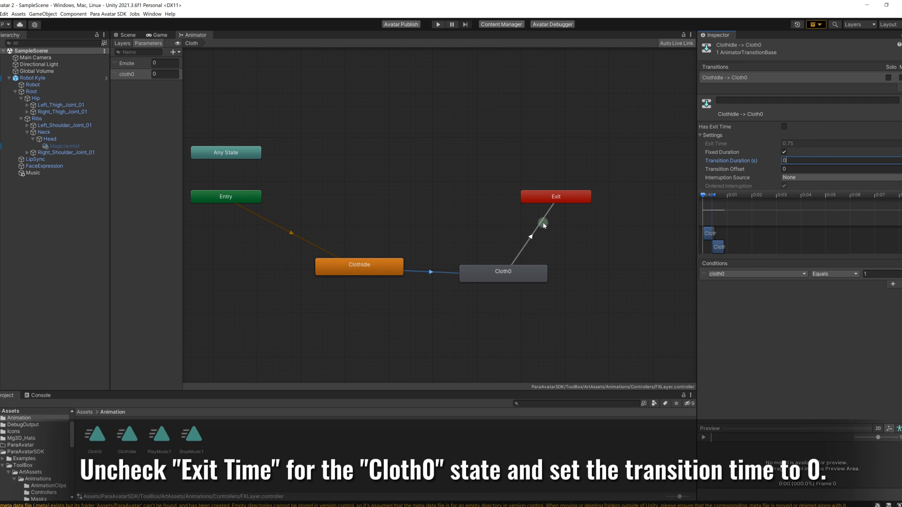
# Turn off Has Exit Time for the Cloth0 to Exit transition and set its Transition Duration to 0
pyautogui.click(541, 222)
pyautogui.click(784, 127)
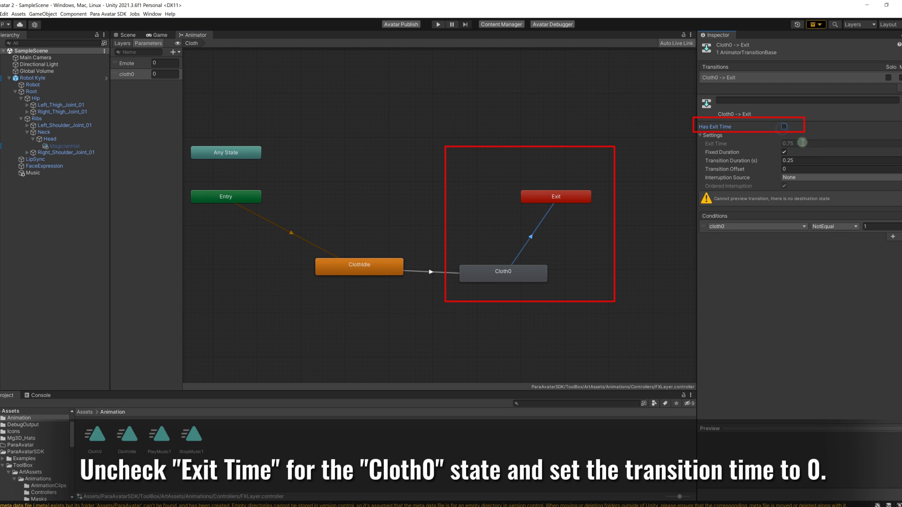
pyautogui.click(790, 160)
pyautogui.write('0')
# Add a ParaPlayableLayerControl behaviour to the Cloth0 state, with Playable Layer FX and Goal Weight 1
pyautogui.click(534, 278)
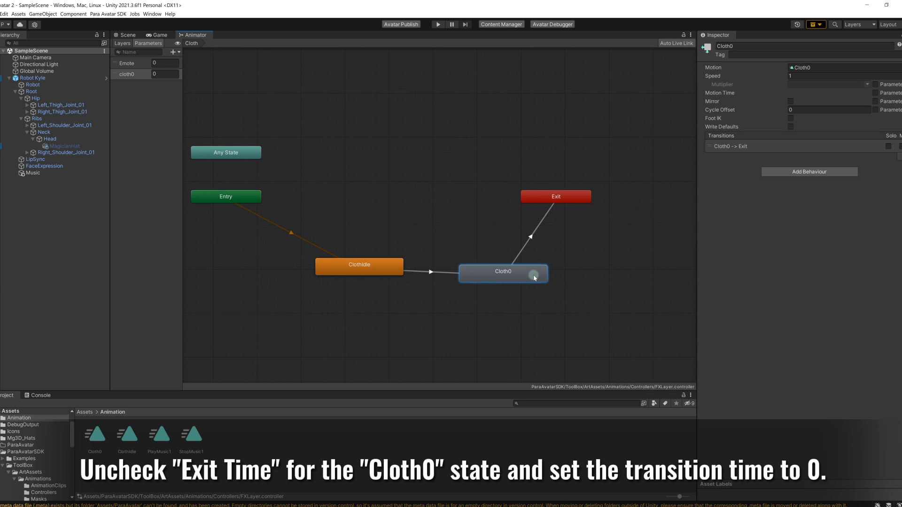
pyautogui.click(812, 172)
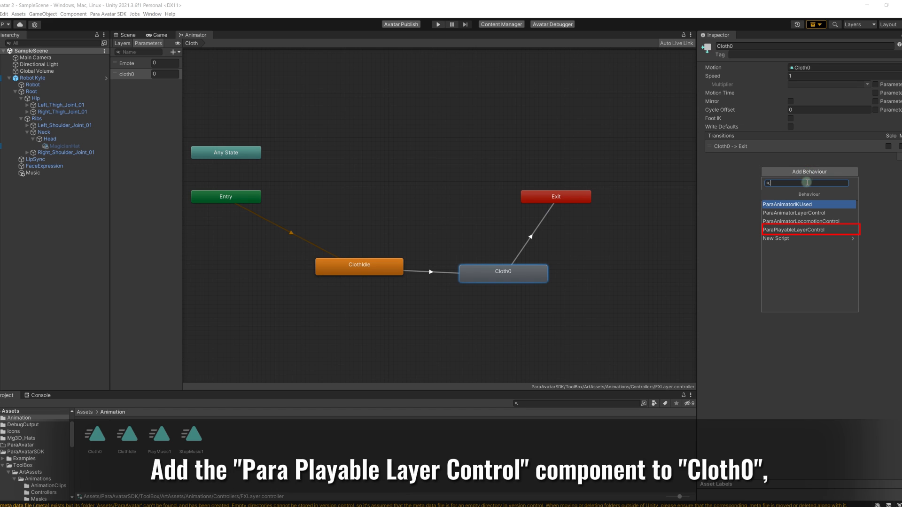
pyautogui.click(818, 230)
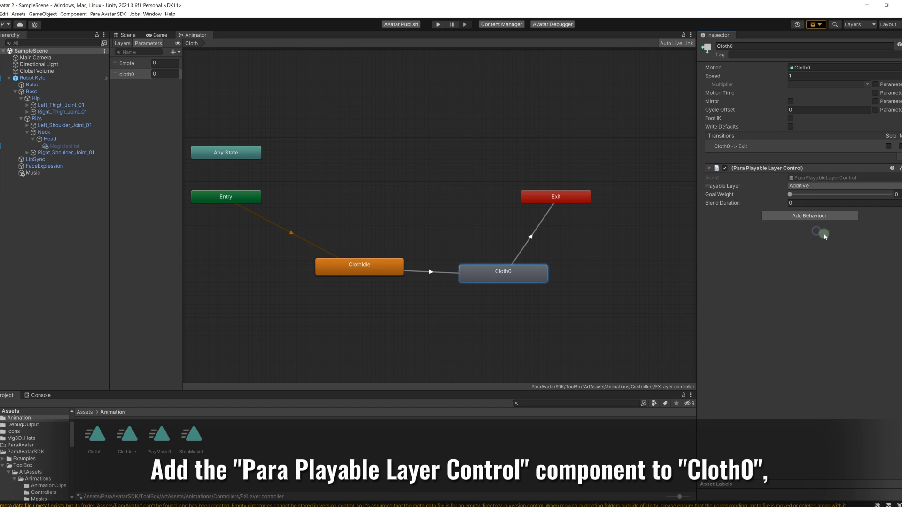
pyautogui.click(796, 187)
pyautogui.click(798, 233)
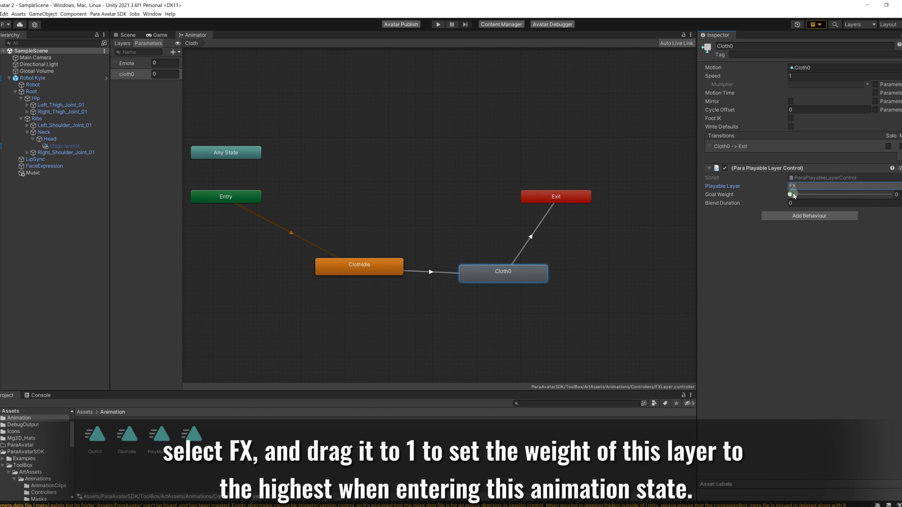
pyautogui.moveTo(793, 196); pyautogui.dragTo(894, 197)
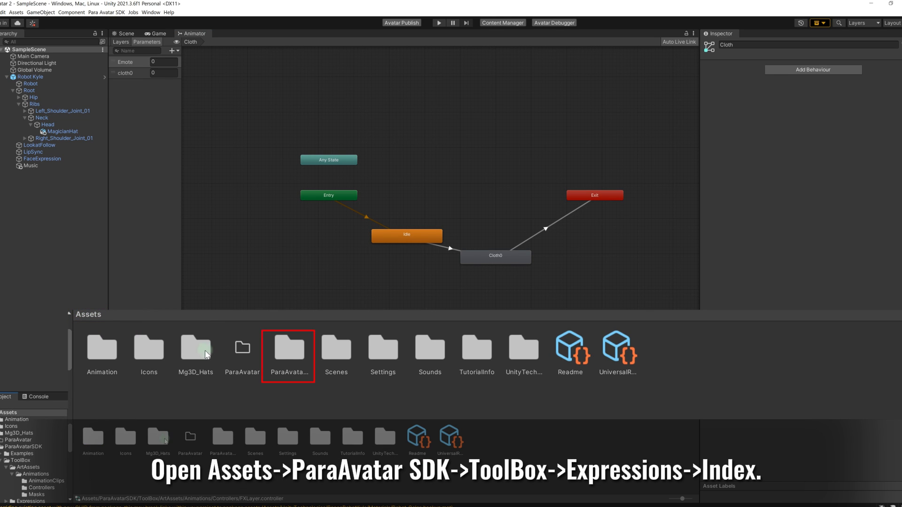
# Open the Index expression asset in the Assets/ParaAvatarSDK/ToolBox/Expressions folder
pyautogui.doubleClick(228, 439)
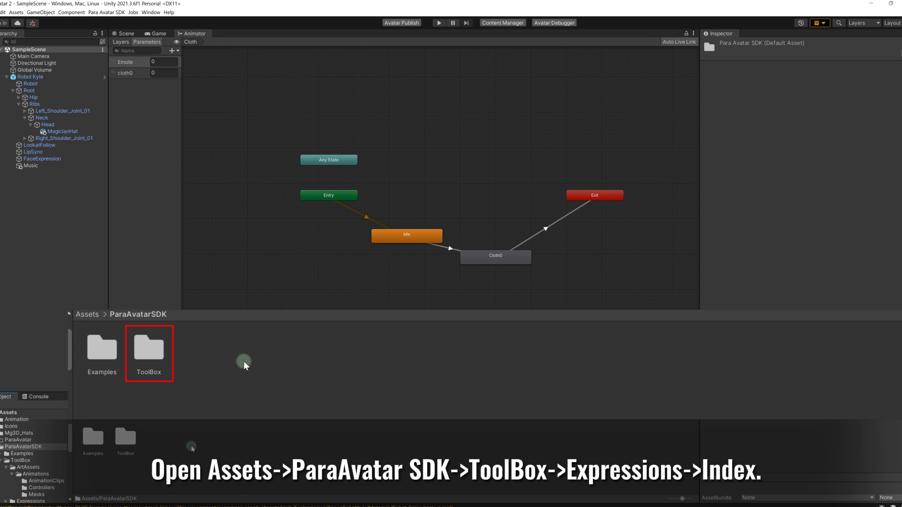
pyautogui.doubleClick(144, 353)
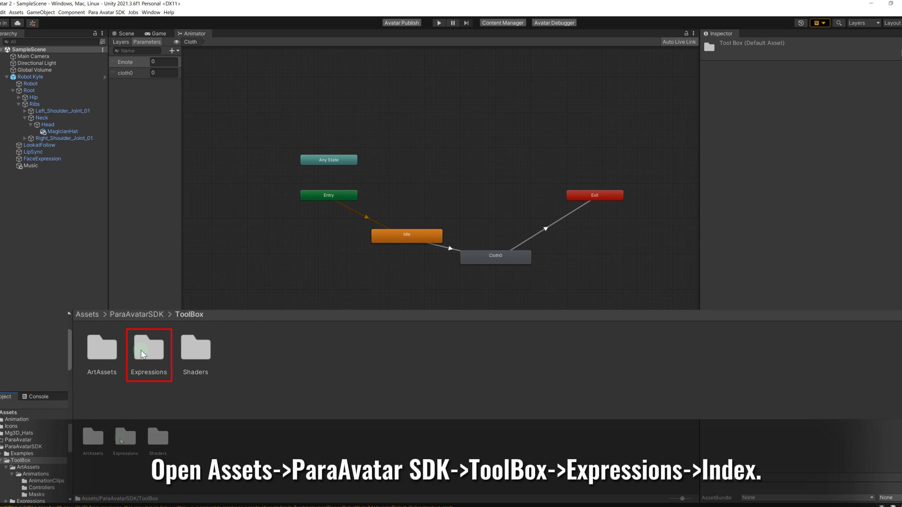
pyautogui.doubleClick(144, 353)
pyautogui.click(123, 438)
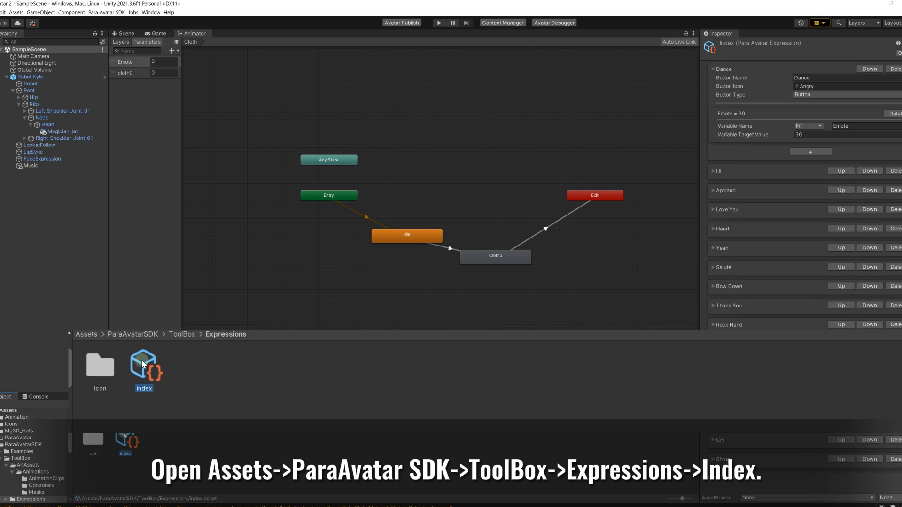
# Add an expression button named Cloth0 with the clo icon, the Toggle button type and a new variable entry
pyautogui.click(703, 415)
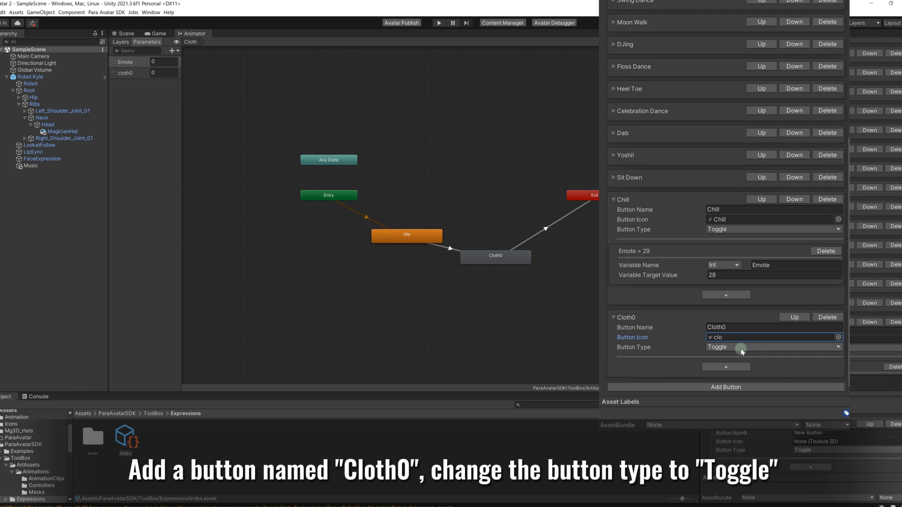
pyautogui.click(741, 346)
pyautogui.click(728, 367)
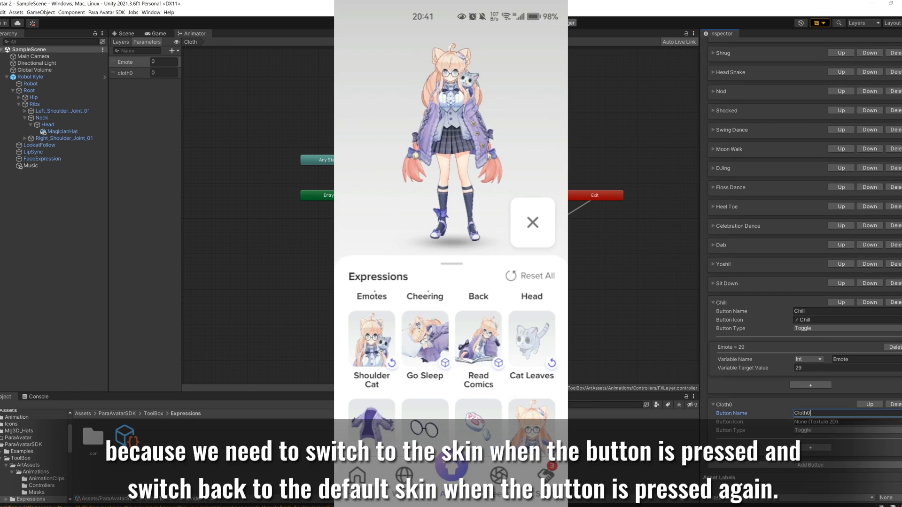
pyautogui.click(898, 421)
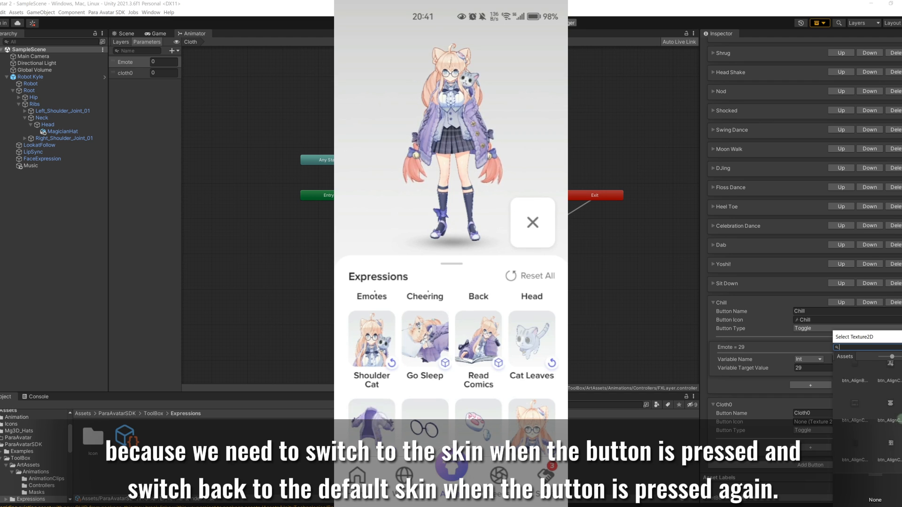
pyautogui.scroll(-5, 878, 399)
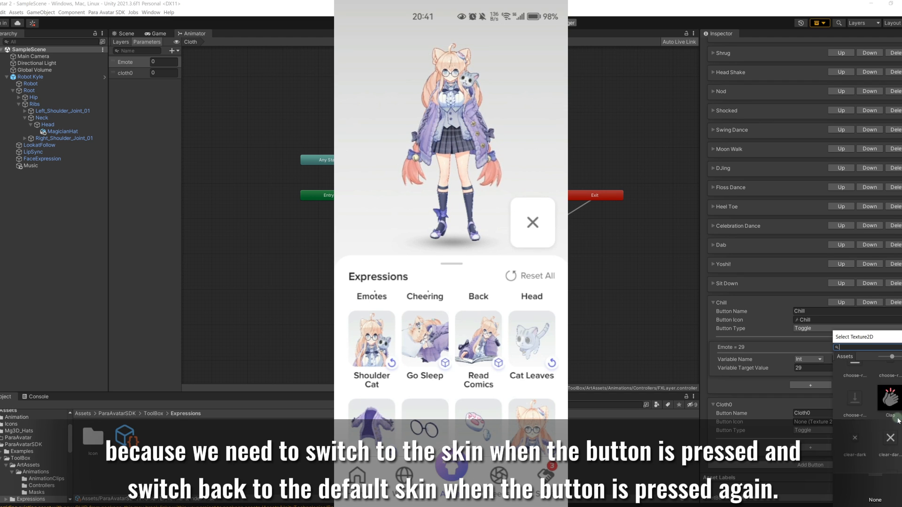
pyautogui.click(855, 442)
pyautogui.doubleClick(859, 443)
pyautogui.click(822, 430)
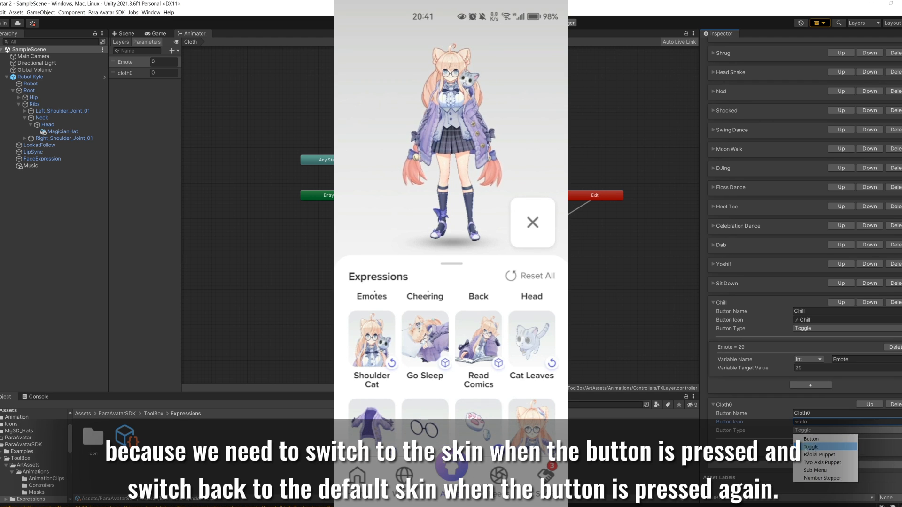
pyautogui.click(816, 449)
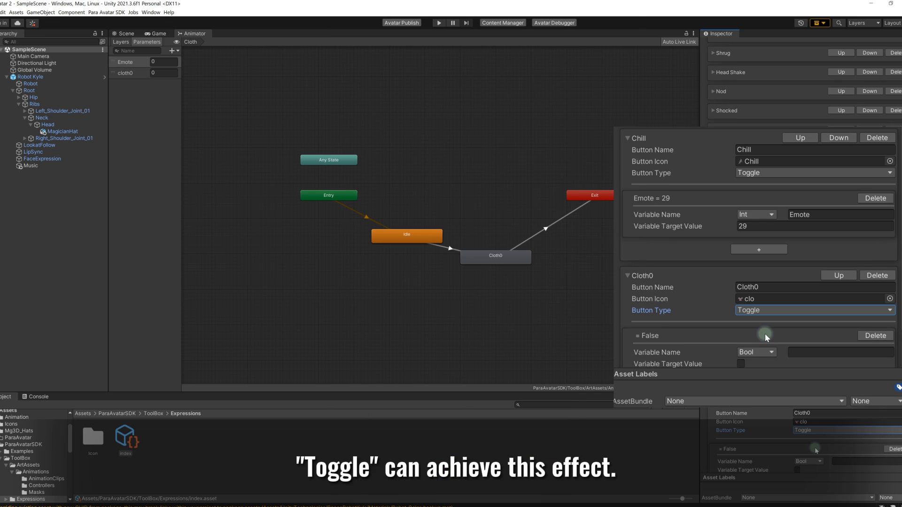
# Set the Cloth0 button's variable to the Int cloth0 with a target value of 1
pyautogui.scroll(-3, 816, 450)
pyautogui.click(841, 421)
pyautogui.write('c')
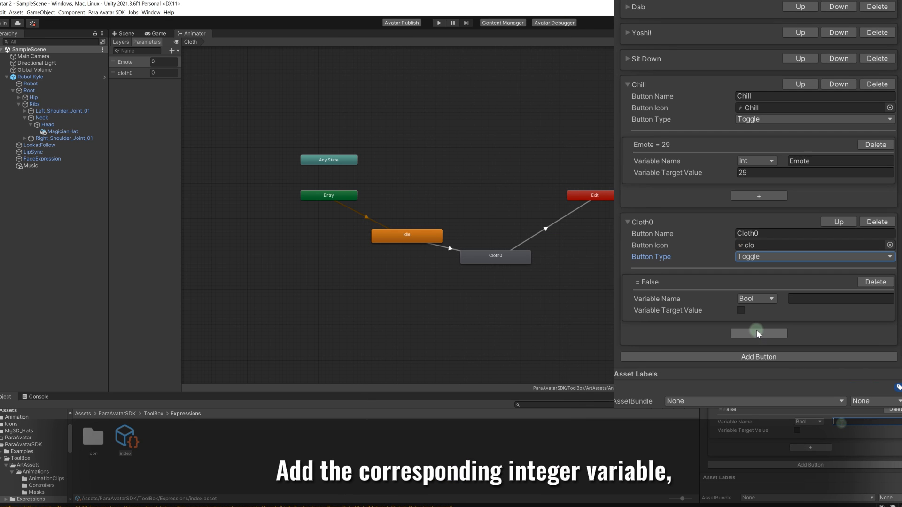
pyautogui.write('loth')
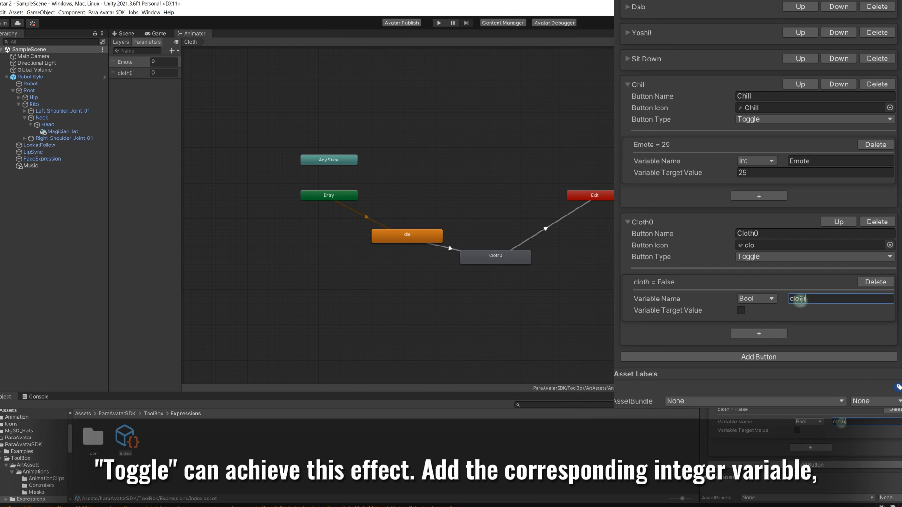
pyautogui.write('0')
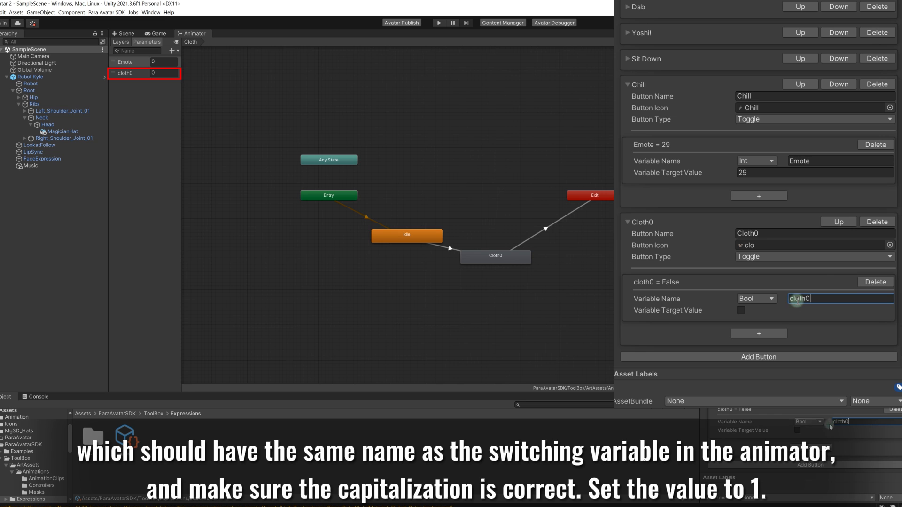
pyautogui.click(756, 299)
pyautogui.click(764, 322)
pyautogui.click(776, 311)
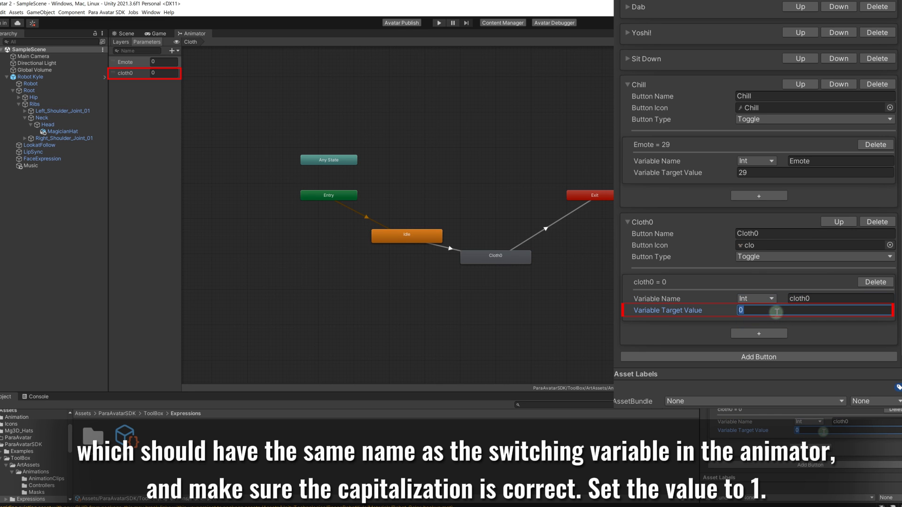
pyautogui.write('1')
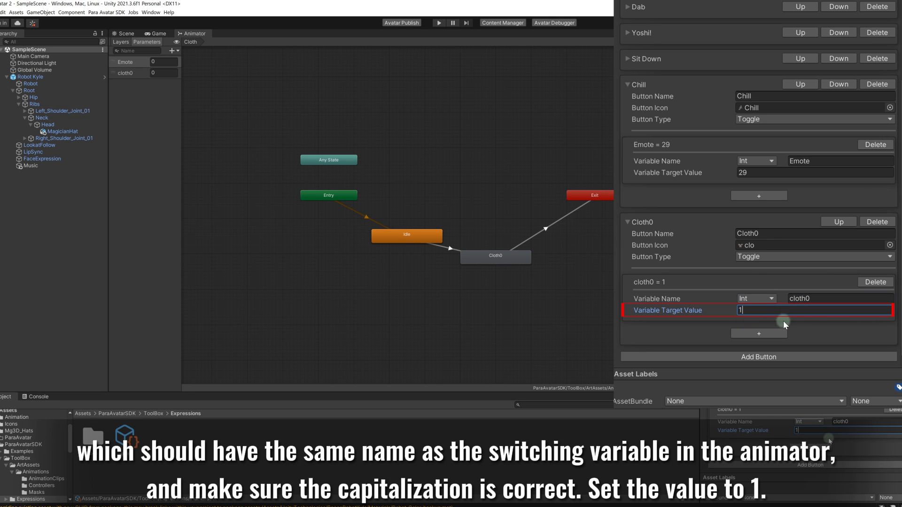
# Move the Cloth0 button up the expression list, past Chill and the other emotes
pyautogui.click(838, 222)
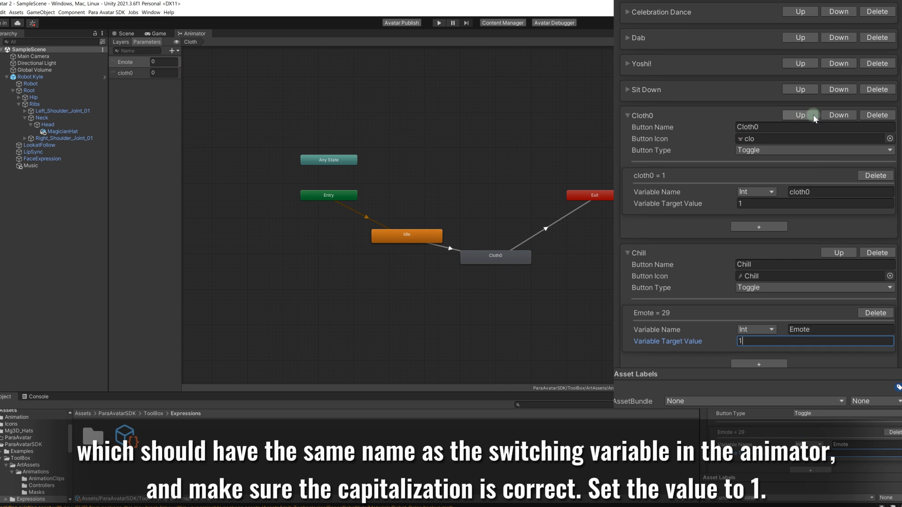
pyautogui.click(800, 115)
pyautogui.click(797, 124)
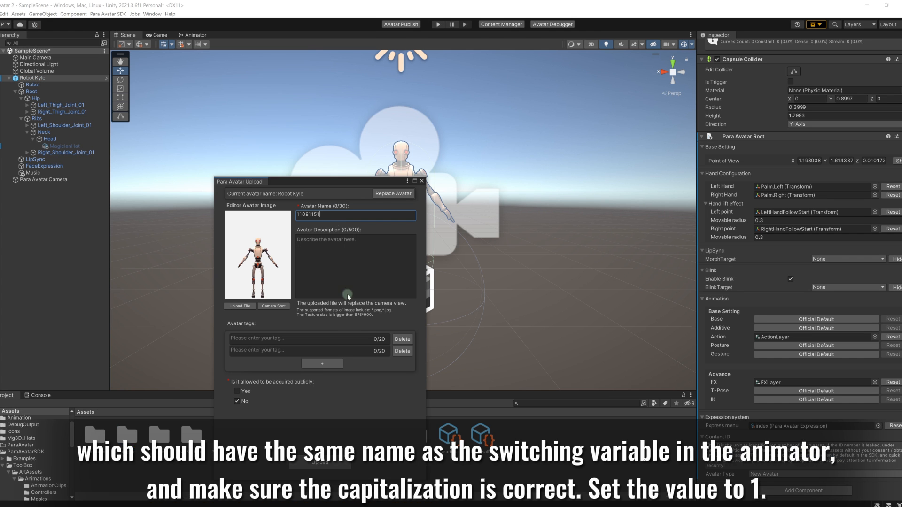
# Submit the Robot Kyle avatar for upload under the avatar name 11081151, with public acquisition set to No
pyautogui.click(329, 461)
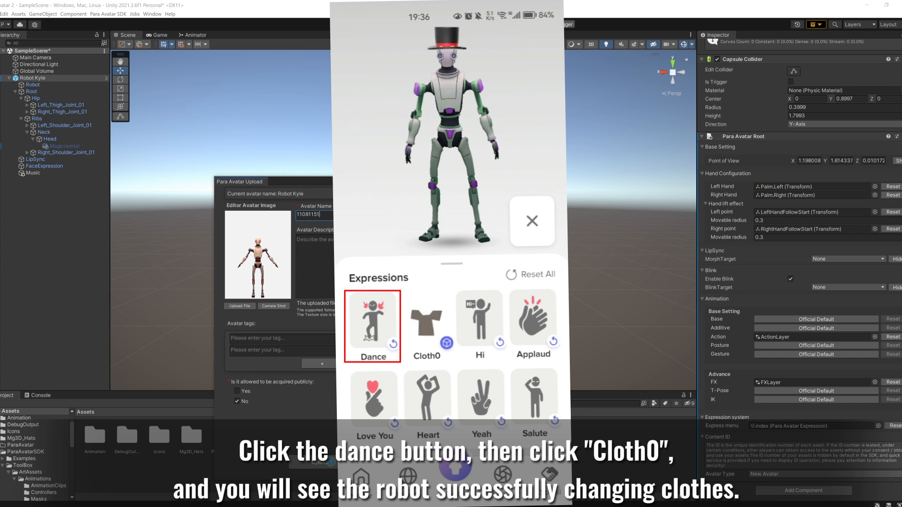